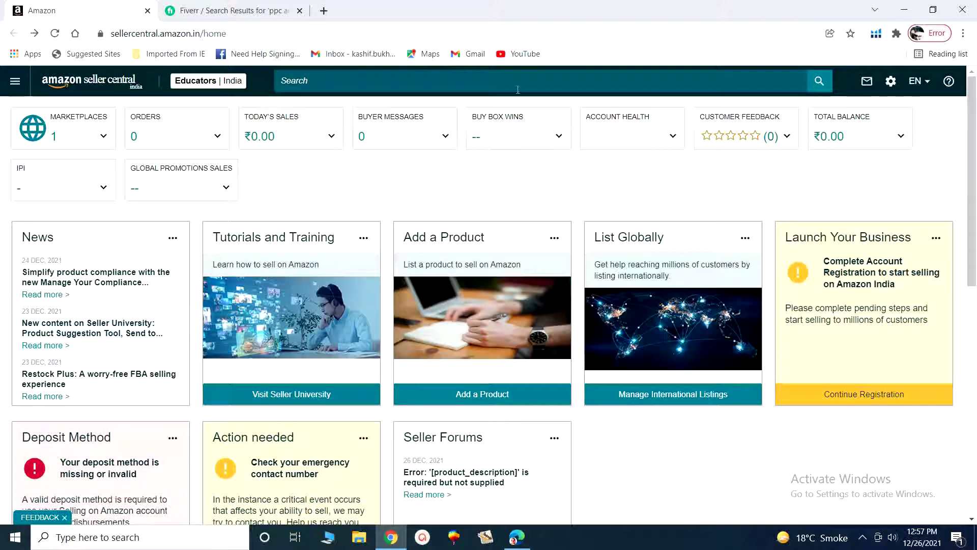
# Step: Switch to the Fiverr search results for "ppc amazon" and examine the first gigs' sellers, review counts and starting prices
pyautogui.click(261, 5)
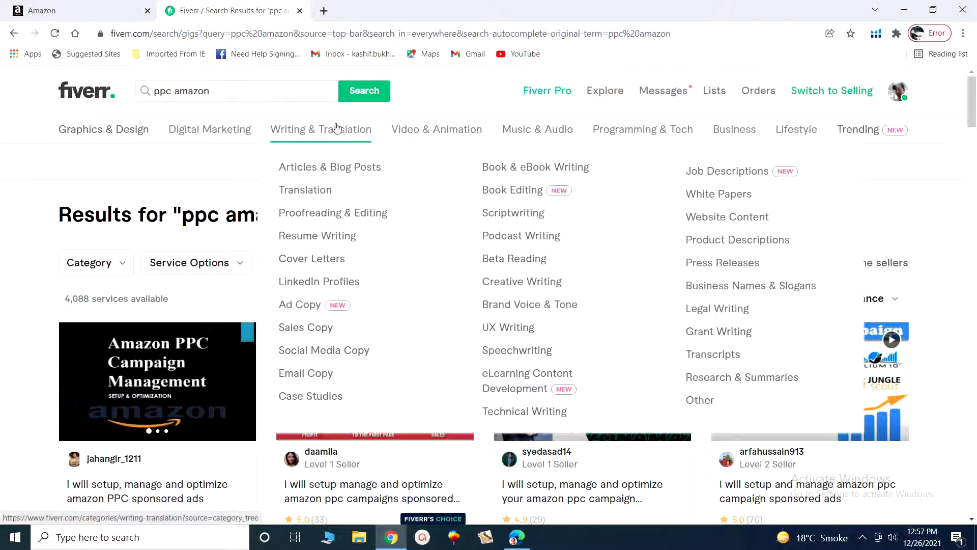
pyautogui.click(249, 94)
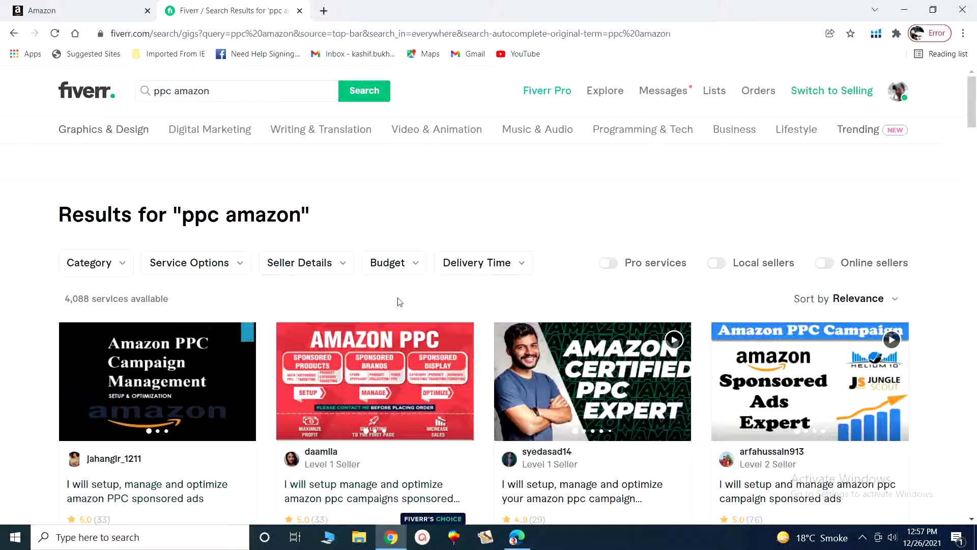
pyautogui.scroll(-1, 398, 299)
pyautogui.scroll(-1, 417, 309)
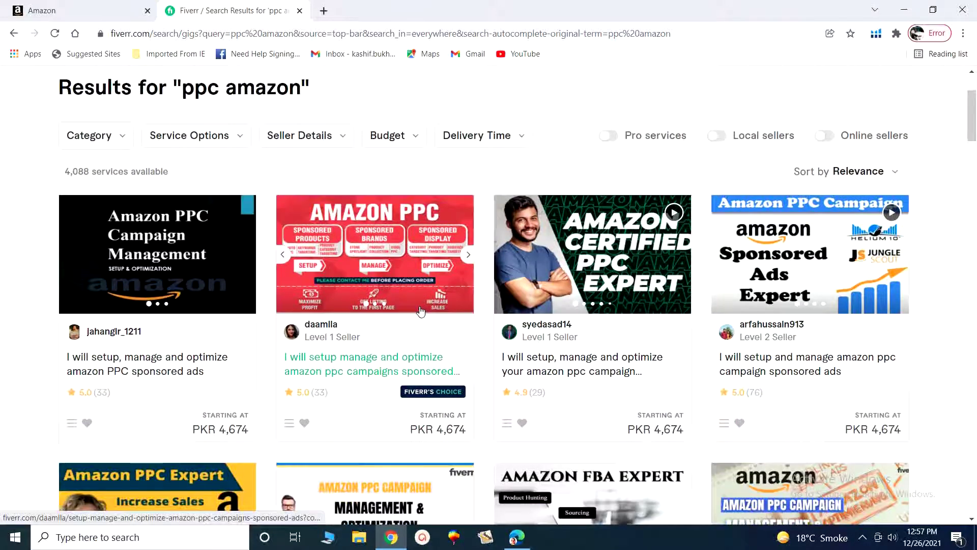
pyautogui.scroll(-1, 421, 310)
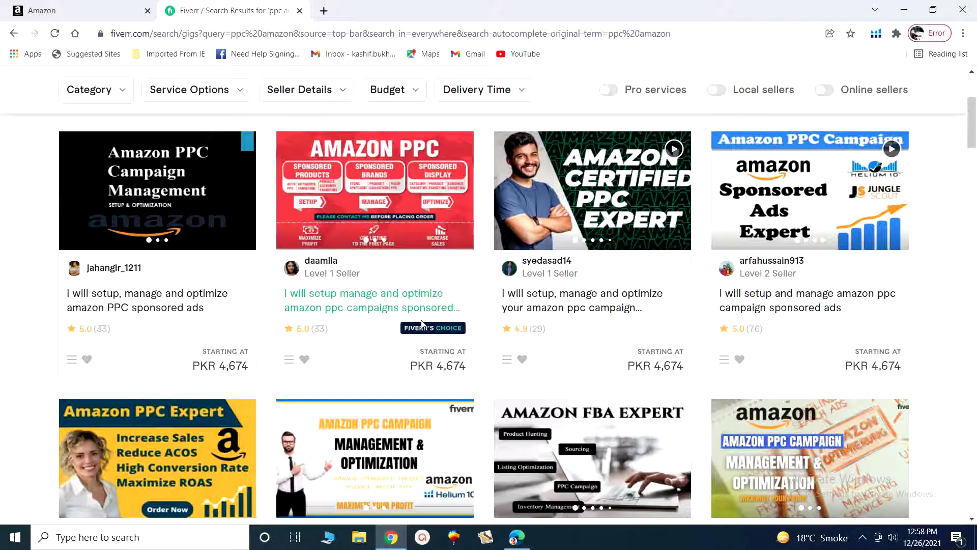
pyautogui.scroll(-4, 422, 324)
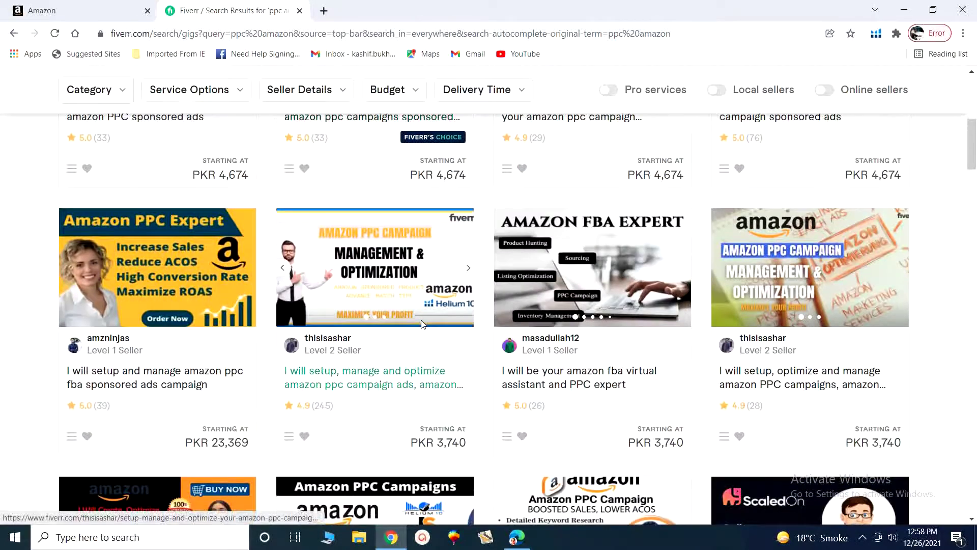
pyautogui.scroll(-1, 422, 323)
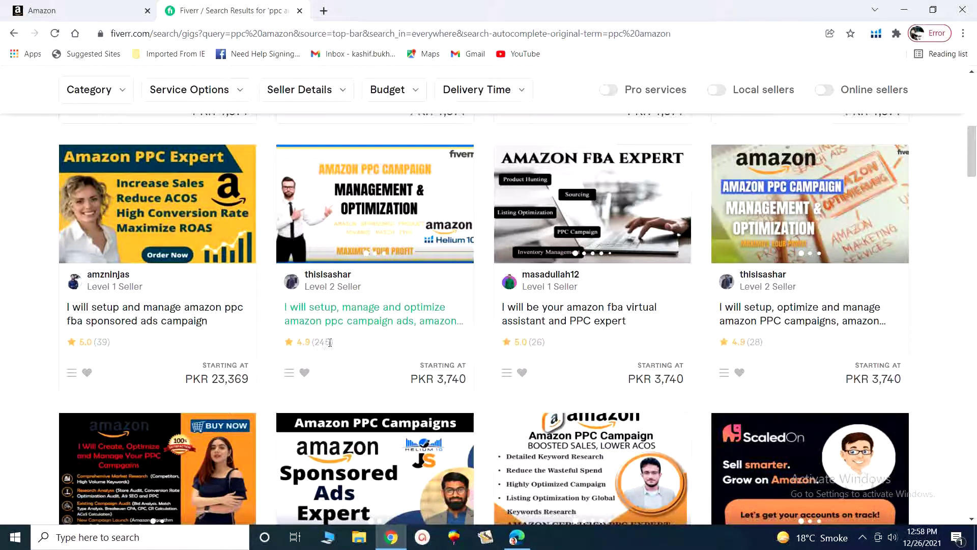
pyautogui.moveTo(329, 342); pyautogui.dragTo(315, 343)
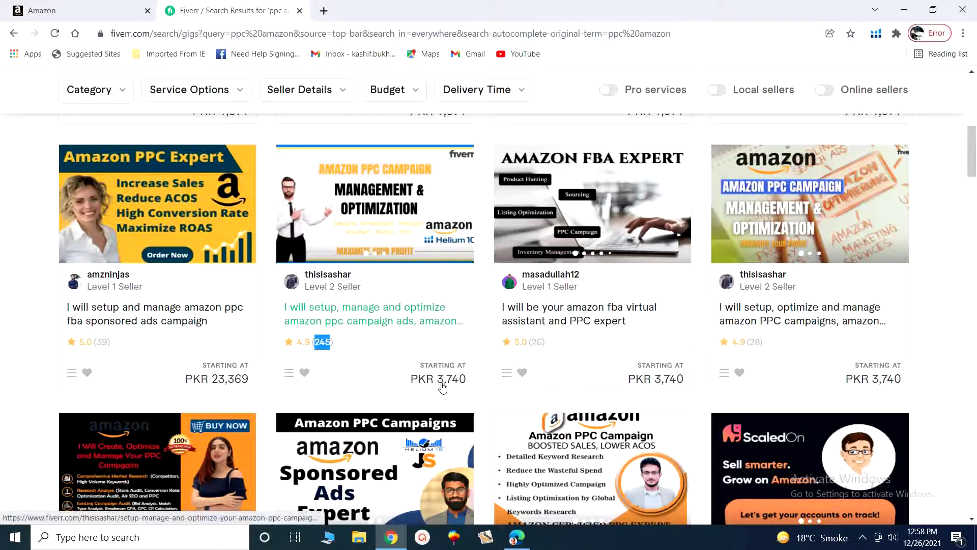
# Step: Browse further down the Amazon PPC gig listings, comparing seller levels, ratings and starting prices
pyautogui.scroll(-4, 462, 391)
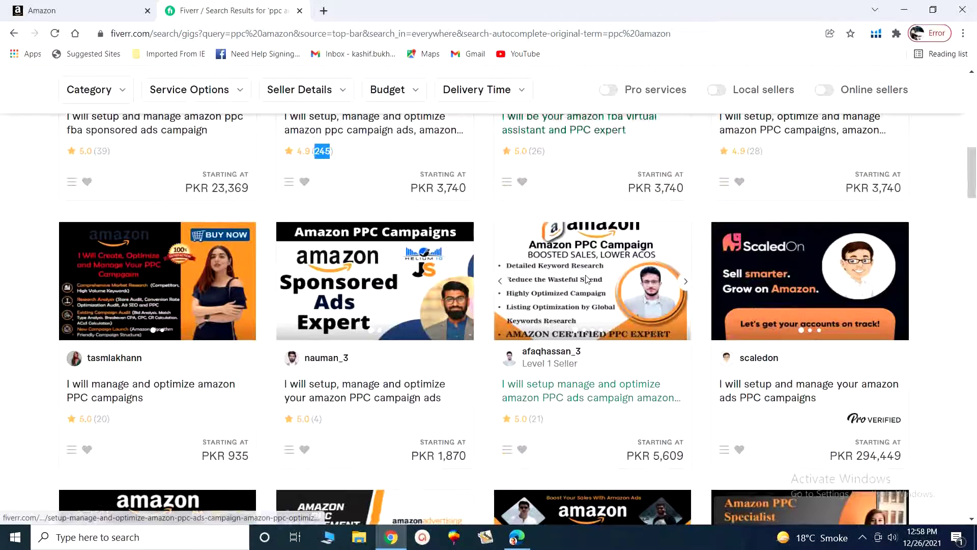
pyautogui.scroll(-2, 586, 280)
pyautogui.scroll(-5, 586, 280)
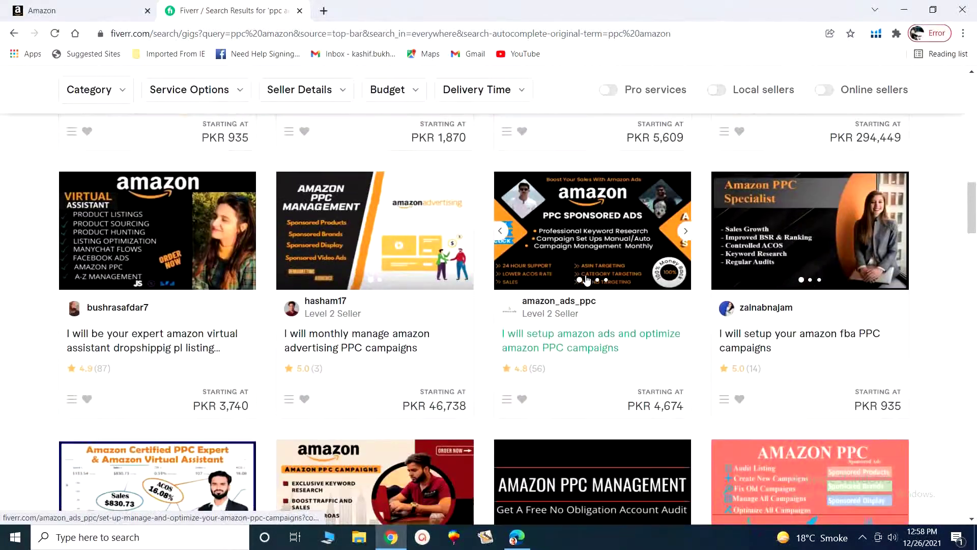
pyautogui.scroll(-3, 586, 280)
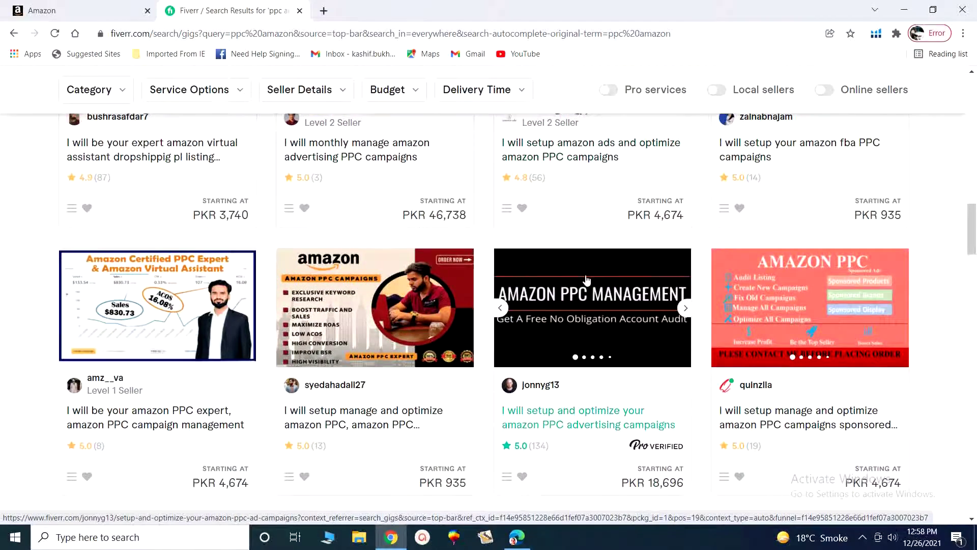
pyautogui.scroll(-3, 587, 279)
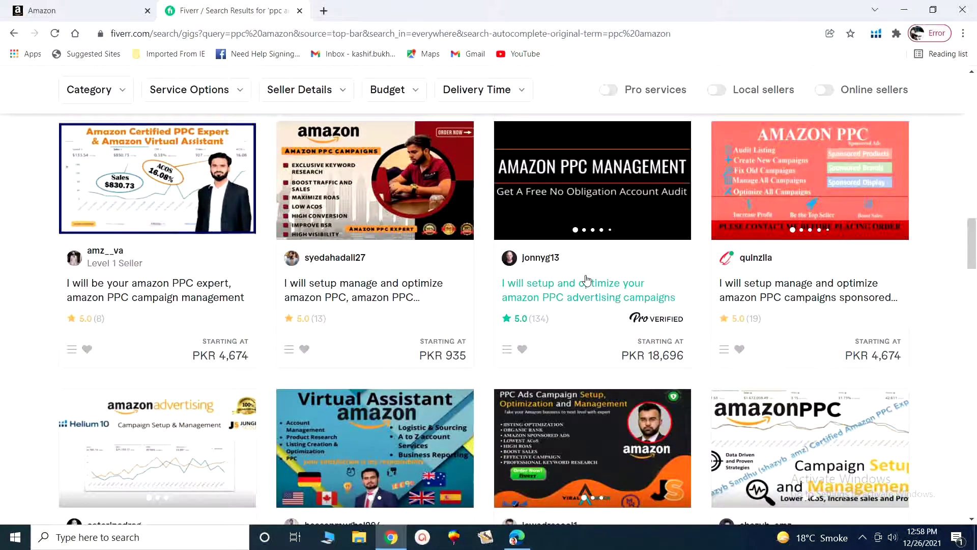
pyautogui.scroll(-1, 587, 280)
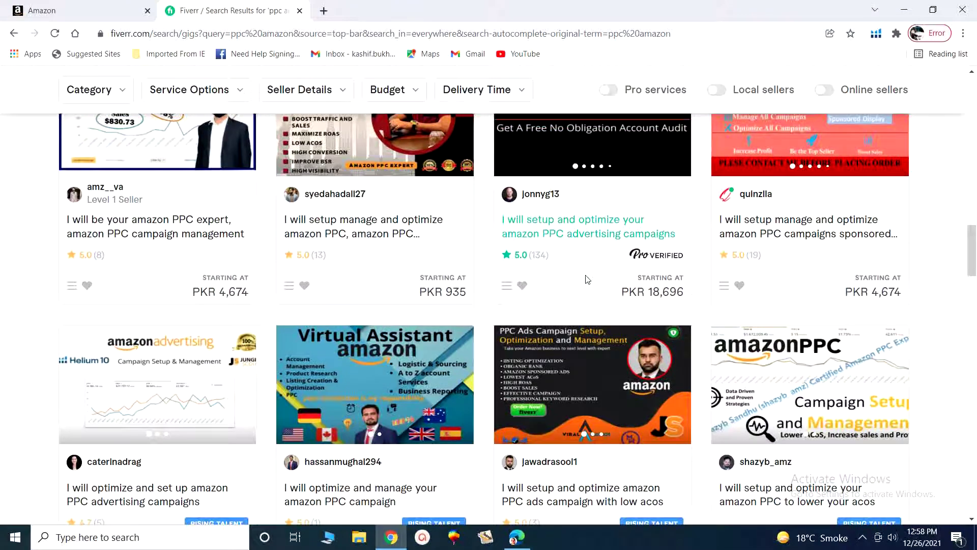
pyautogui.scroll(-4, 587, 277)
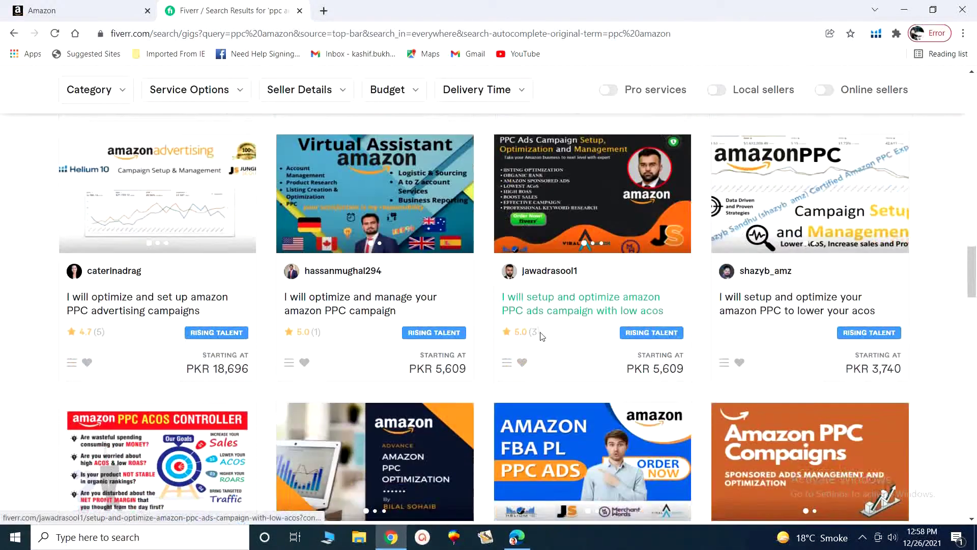
pyautogui.scroll(-6, 535, 327)
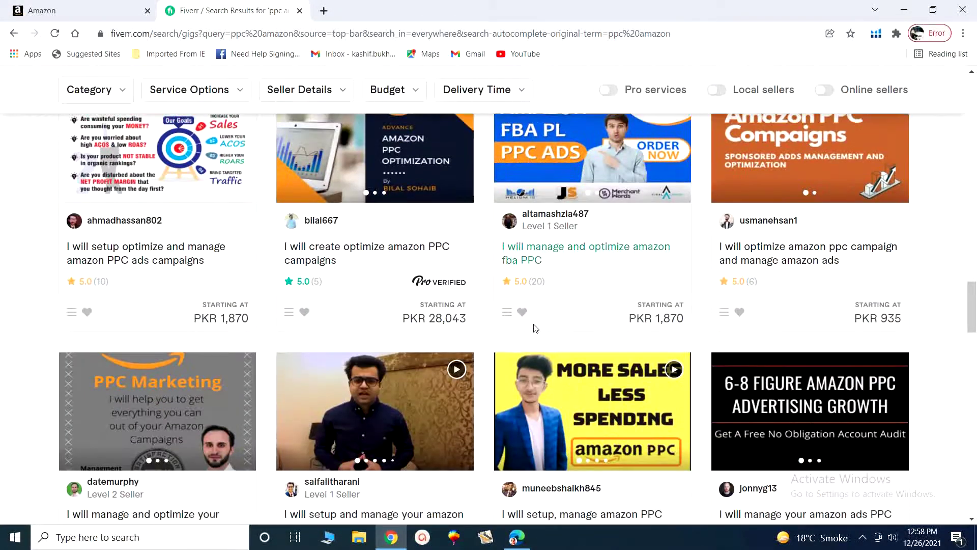
pyautogui.scroll(-3, 534, 327)
pyautogui.scroll(-6, 535, 328)
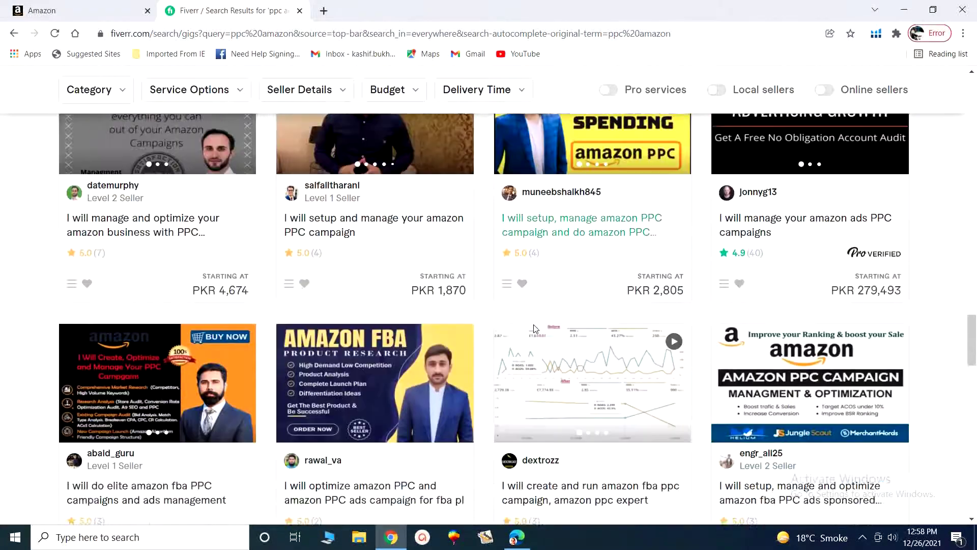
pyautogui.scroll(-7, 533, 325)
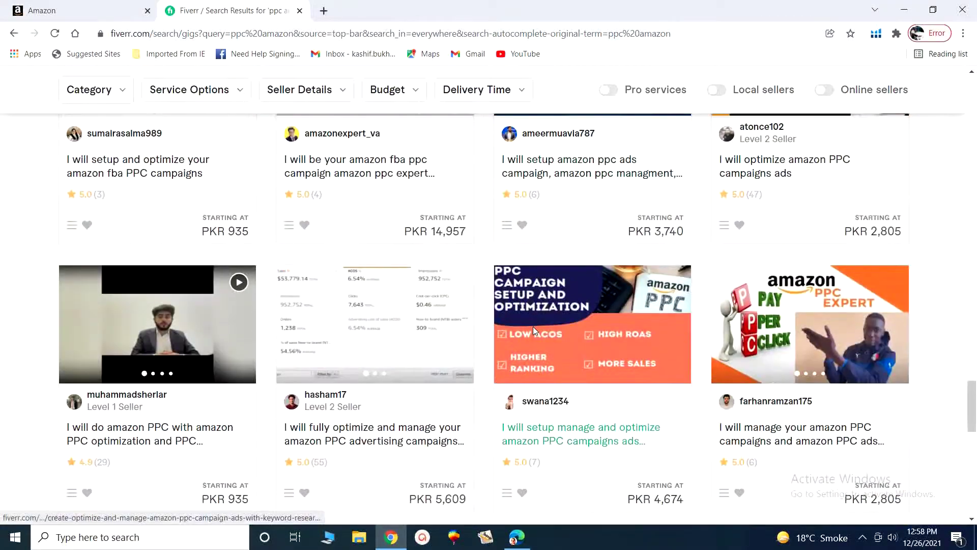
pyautogui.scroll(-4, 533, 329)
pyautogui.scroll(9, 453, 272)
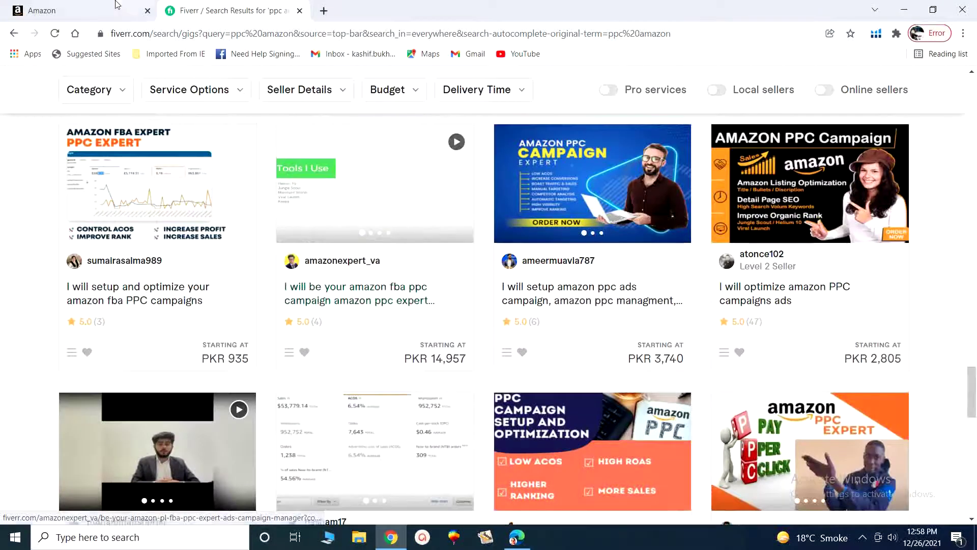
# Step: Return to Amazon Seller Central and open Campaign Manager from the Advertising links in the page footer
pyautogui.click(92, 7)
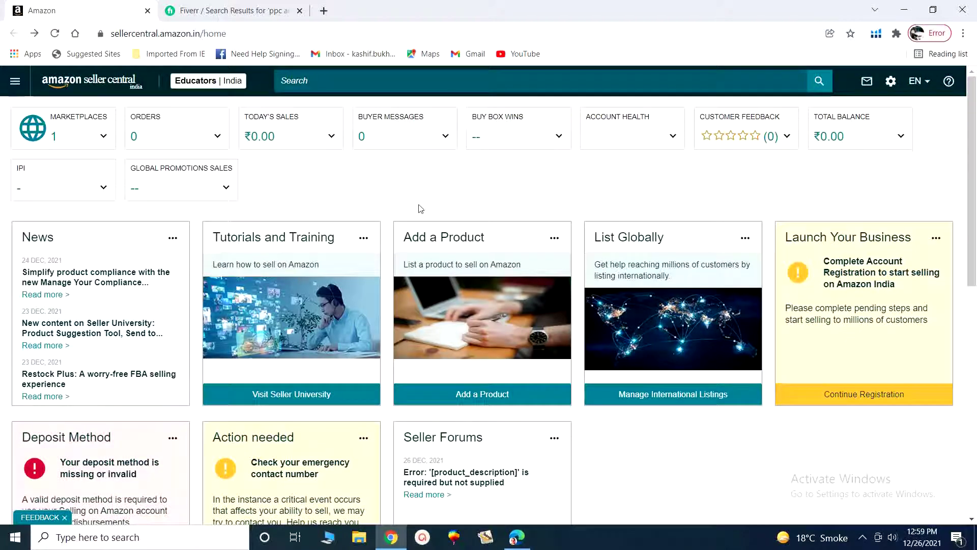
pyautogui.scroll(-8, 422, 210)
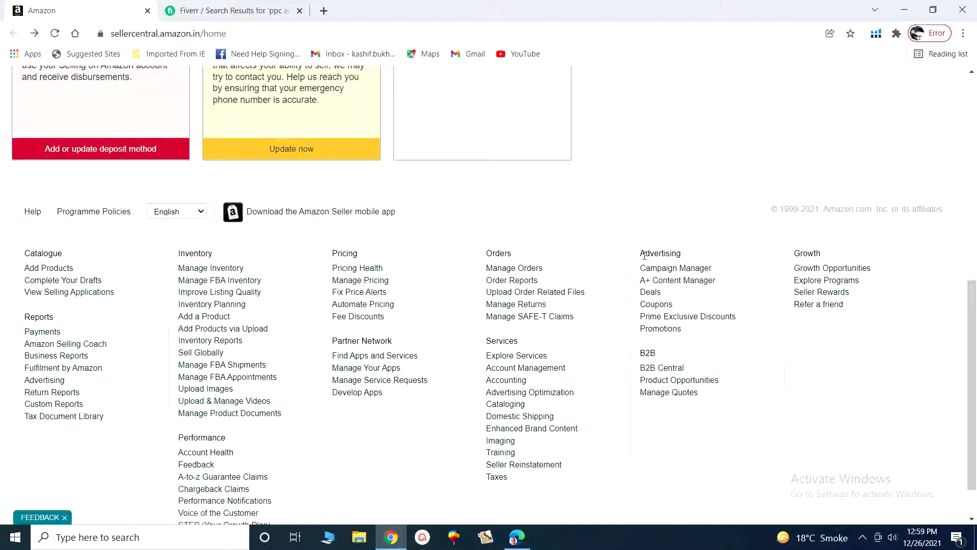
pyautogui.click(670, 270)
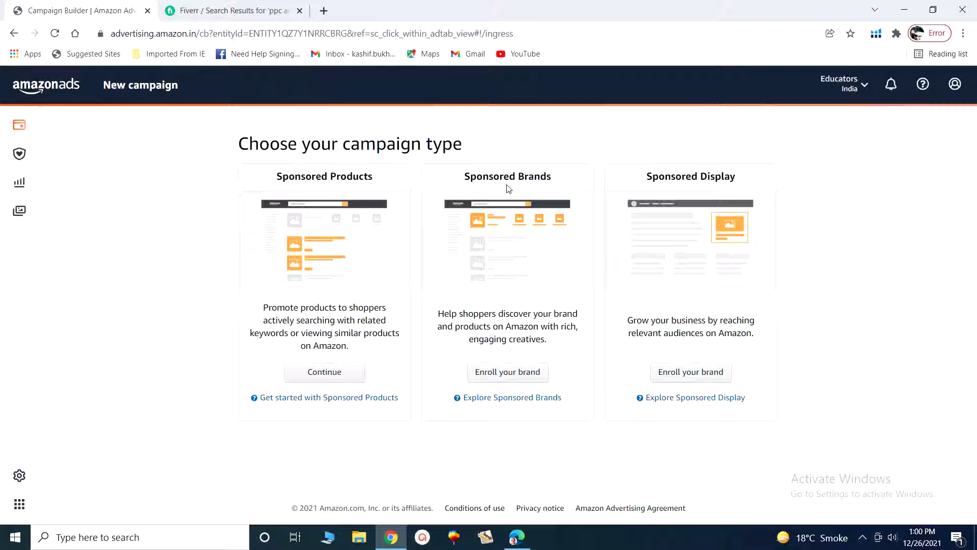
# Step: Switch to PPC PDF.pdf in Edge to view the Pay Per Click definition and ad types, and return to the campaign page in Chrome
pyautogui.click(516, 536)
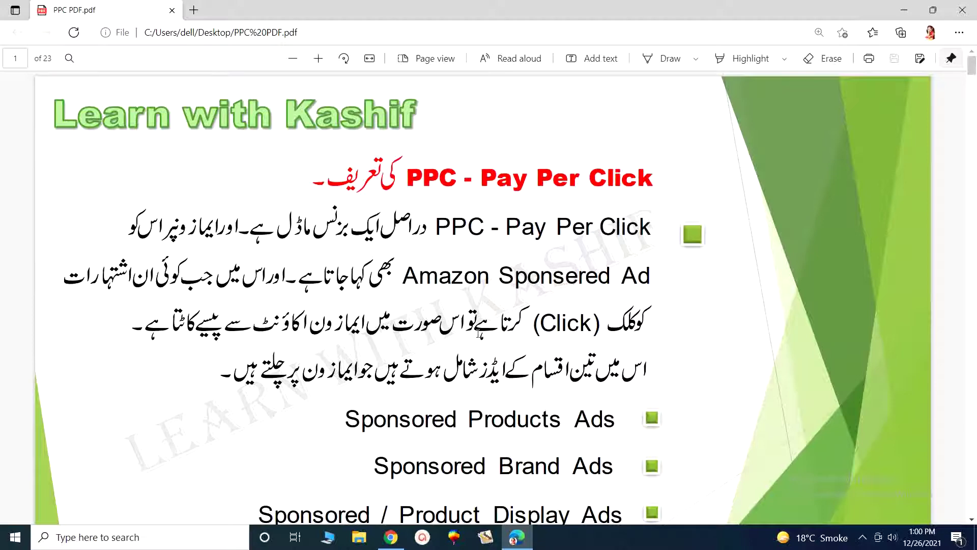
pyautogui.click(391, 537)
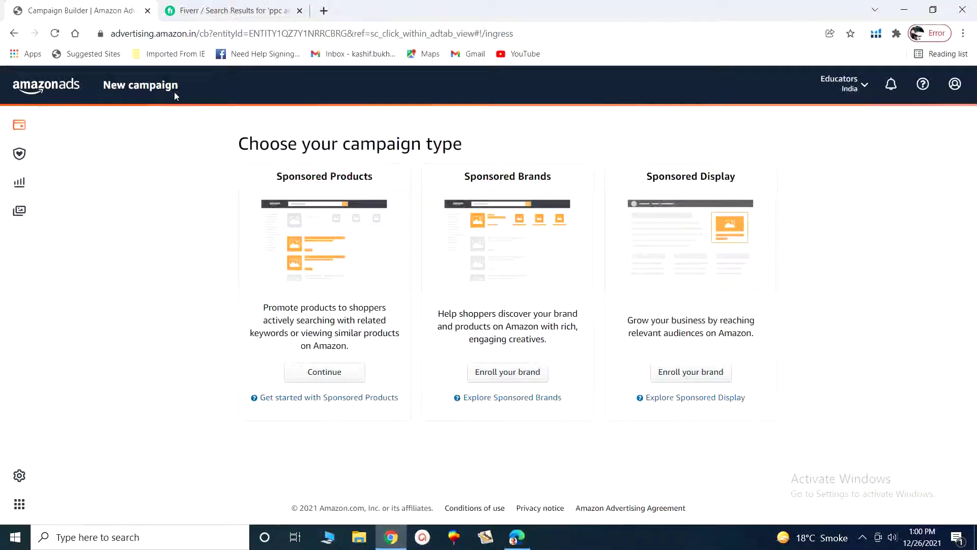
# Step: Open the amazon.in storefront in a new browser tab and look over its home page
pyautogui.click(323, 10)
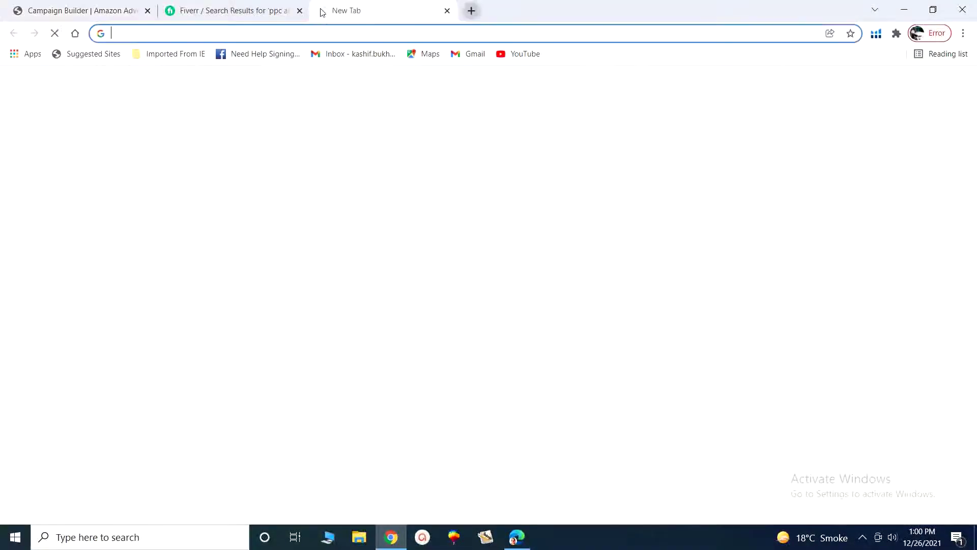
pyautogui.click(387, 419)
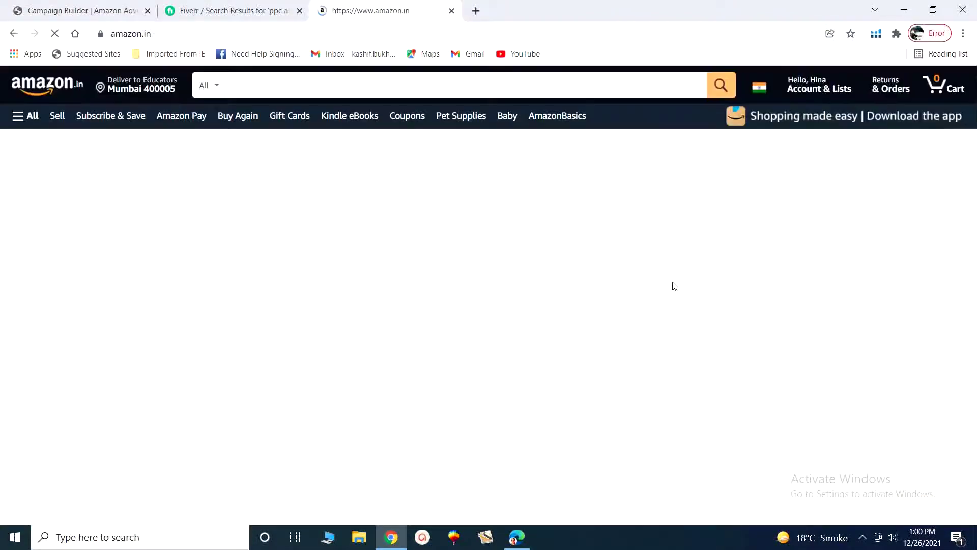
pyautogui.scroll(-2, 565, 334)
pyautogui.scroll(-10, 565, 334)
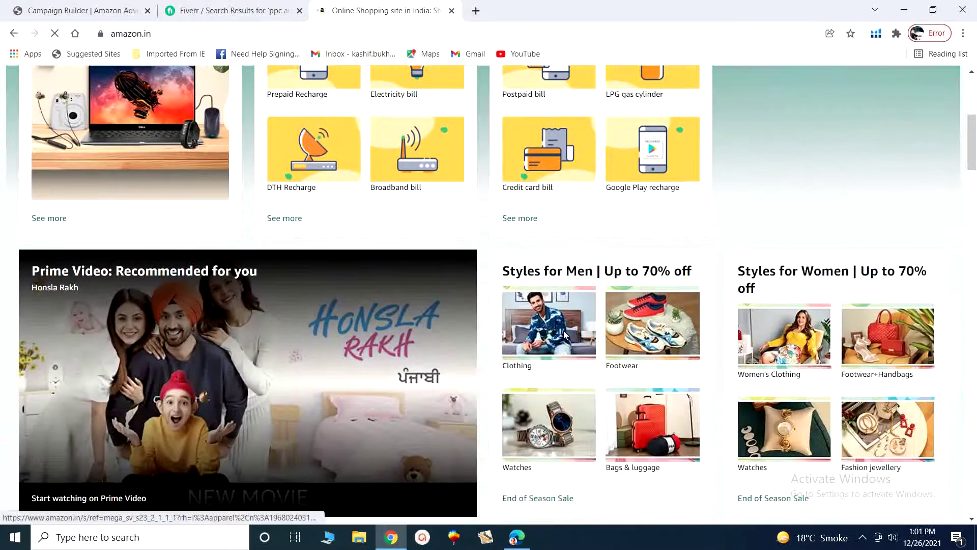
pyautogui.scroll(9, 565, 335)
pyautogui.scroll(4, 565, 334)
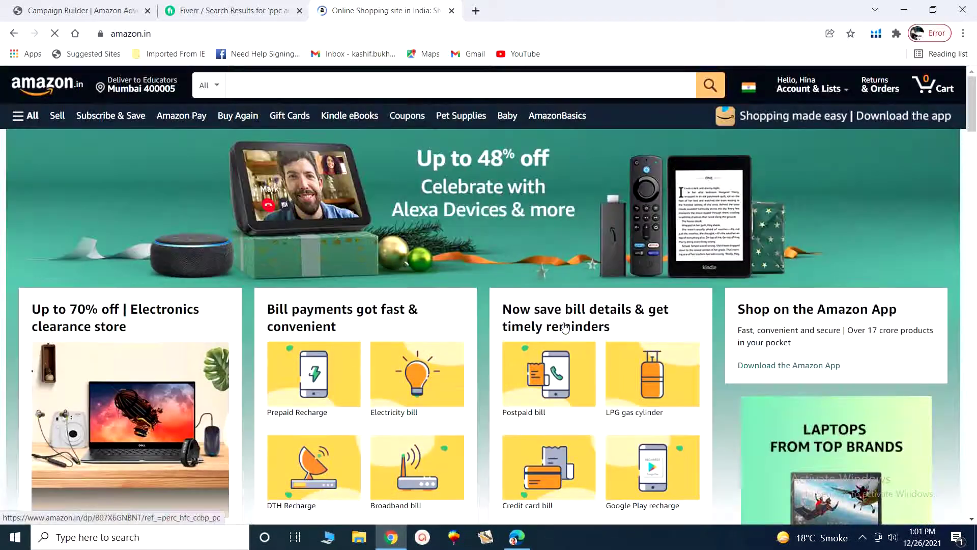
# Step: Search the amazon.in store for "USB"
pyautogui.click(400, 89)
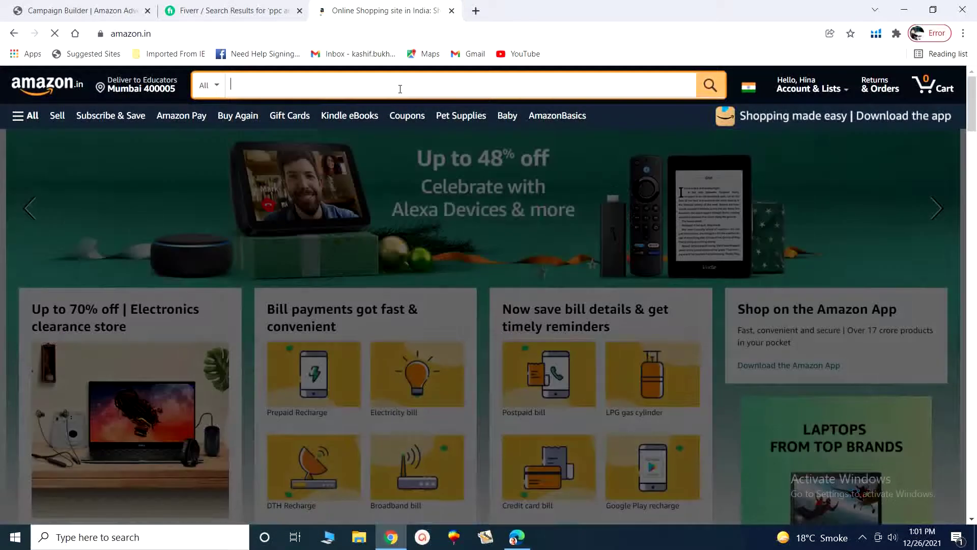
pyautogui.write('USB')
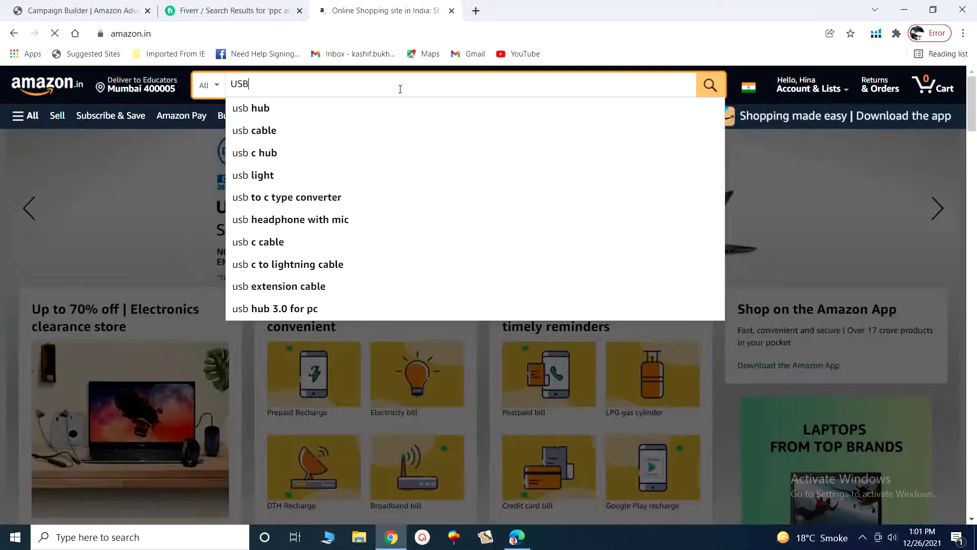
pyautogui.press('Return')
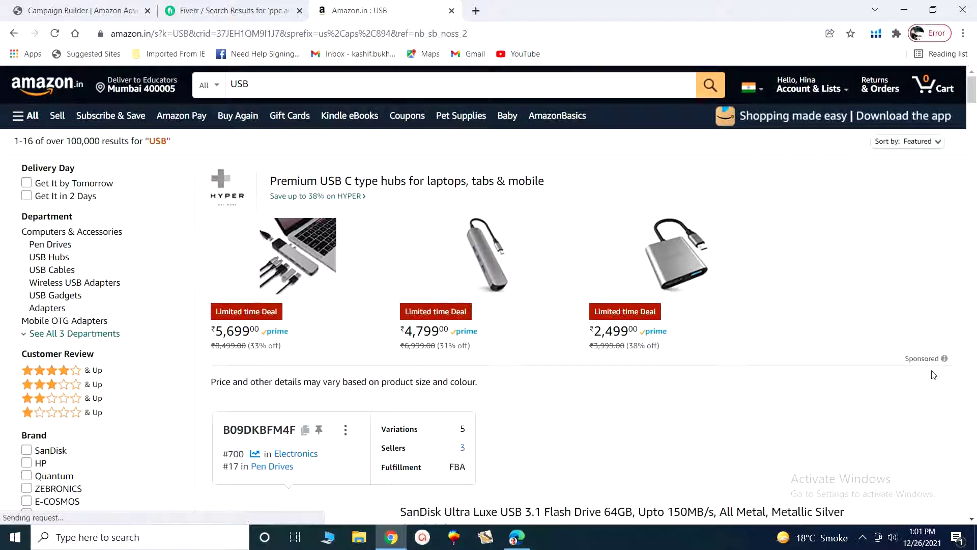
# Step: Examine the USB search results for sponsored brand, product and video ads among the regular listings
pyautogui.scroll(-5, 781, 410)
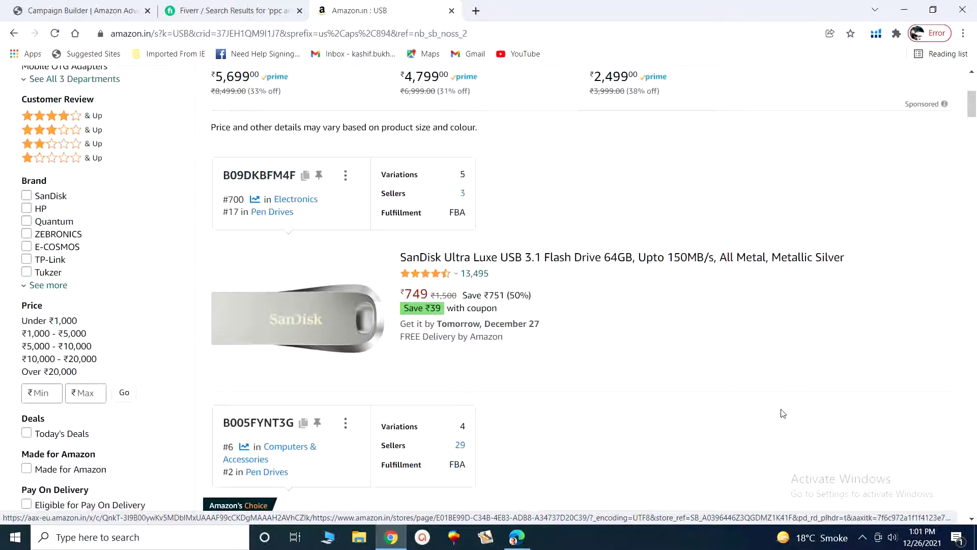
pyautogui.scroll(-9, 782, 413)
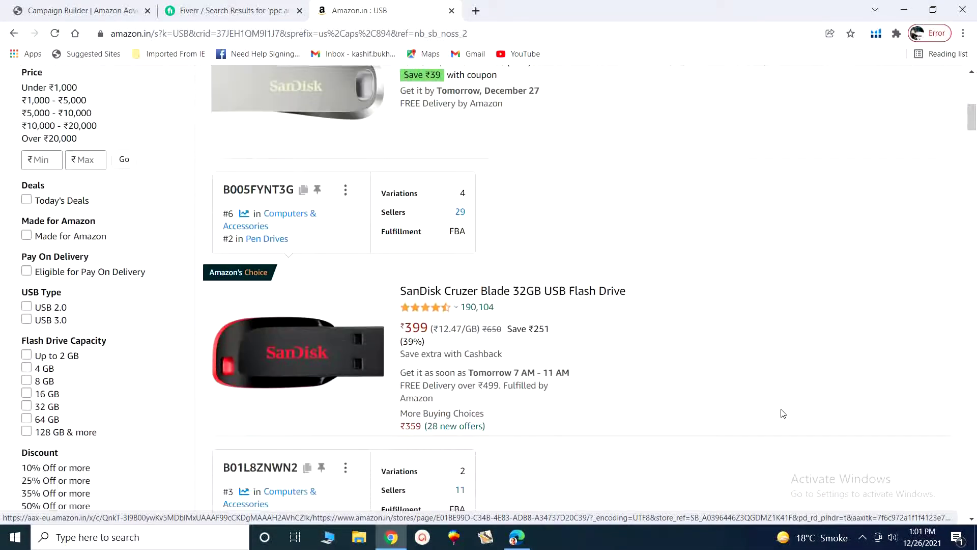
pyautogui.scroll(-6, 782, 413)
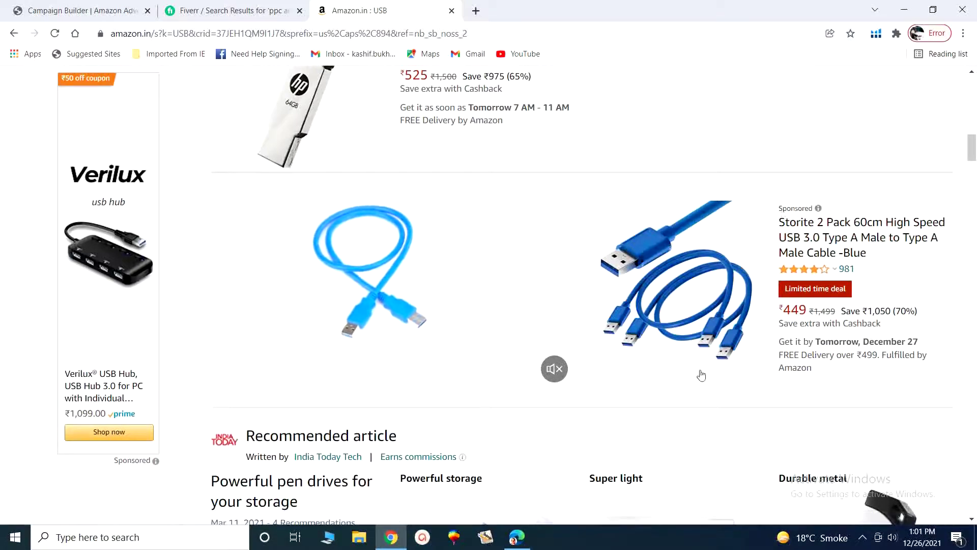
pyautogui.scroll(-4, 698, 392)
pyautogui.scroll(-6, 702, 398)
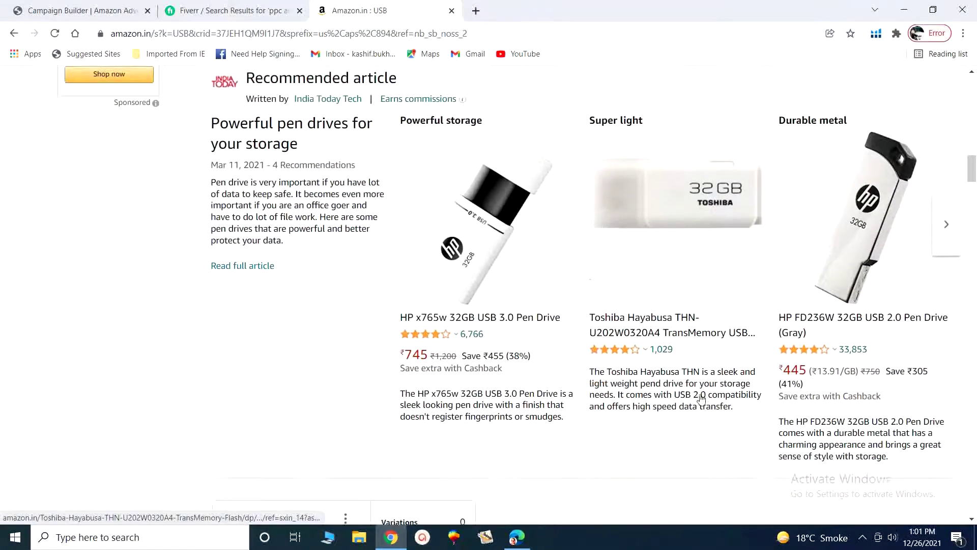
pyautogui.scroll(-4, 701, 398)
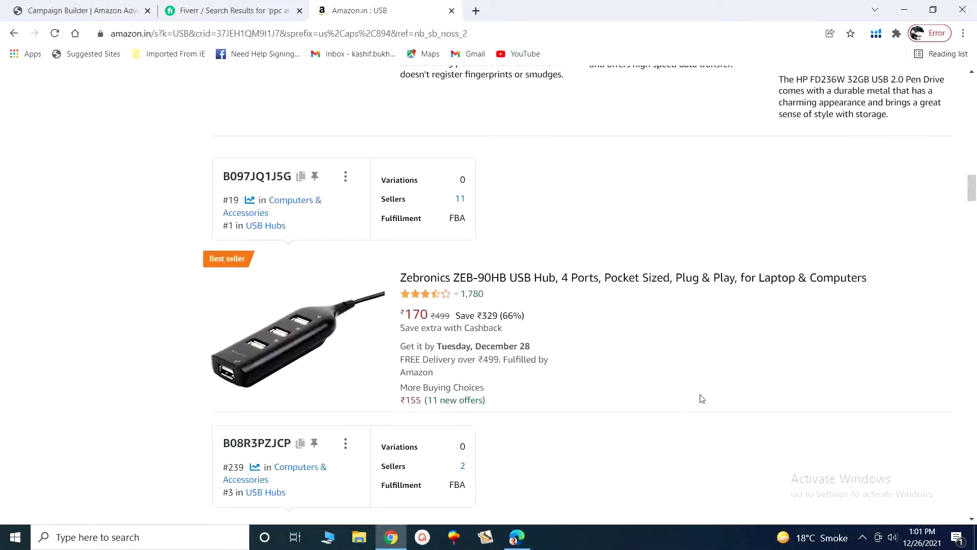
pyautogui.scroll(-5, 701, 398)
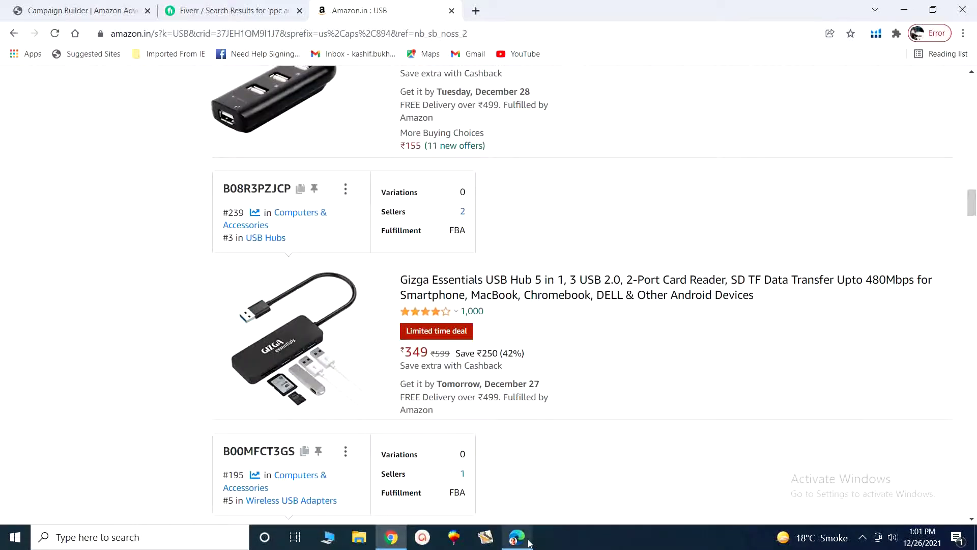
# Step: Check the Pay Per Click page of the PDF in Edge, and return to Chrome to view the Storite sponsored video ad among the USB results
pyautogui.click(516, 537)
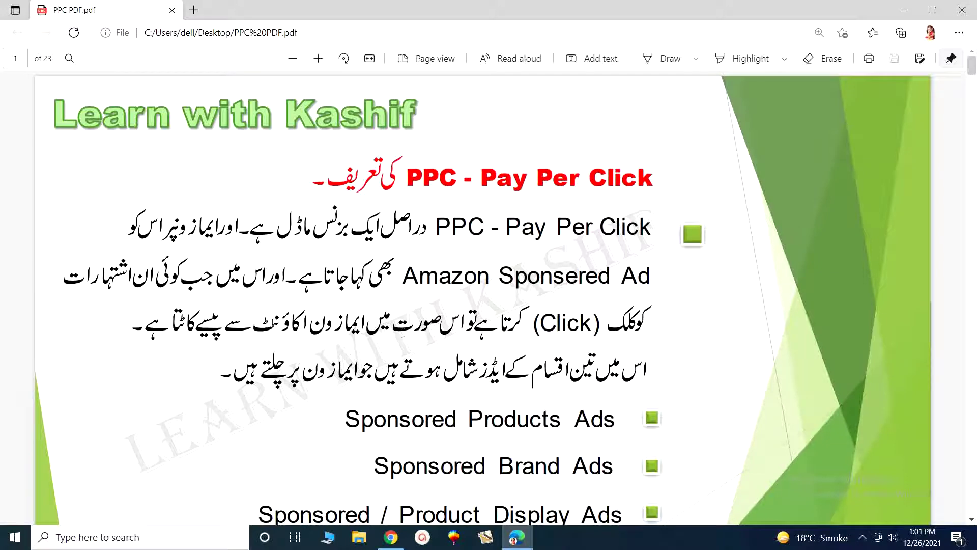
pyautogui.click(531, 534)
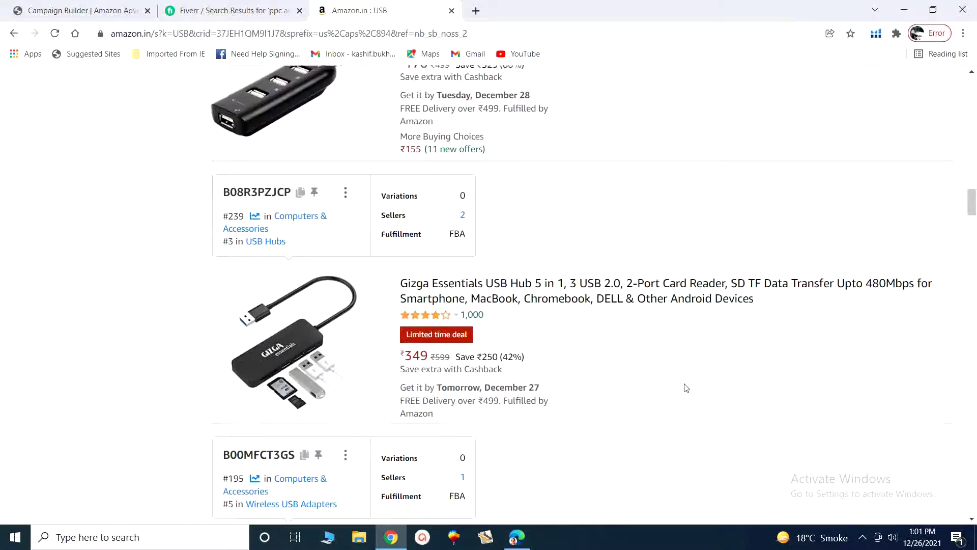
pyautogui.scroll(-10, 686, 388)
pyautogui.scroll(4, 686, 388)
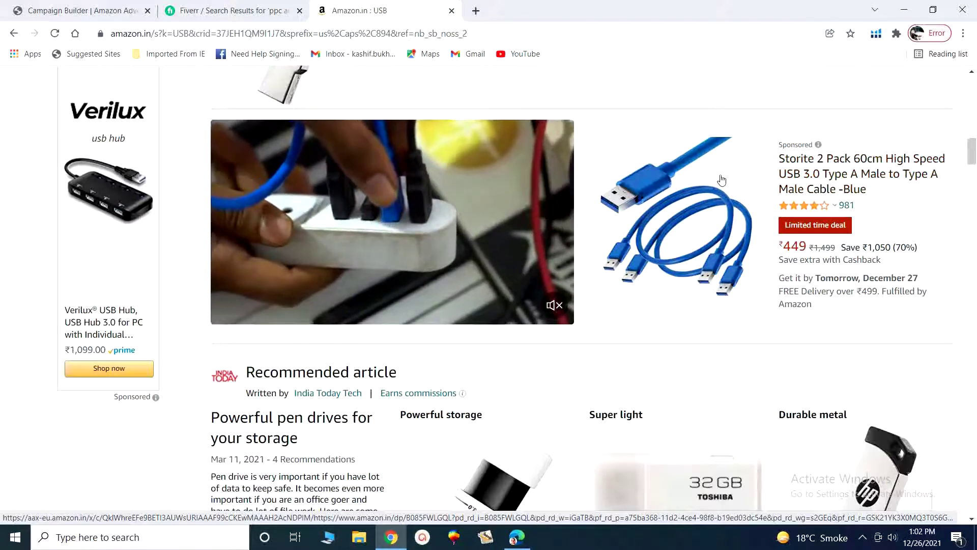
# Step: Compare the ad types in the Edge PDF with the campaign types in Chrome, and return to the USB search results
pyautogui.hotkey('alt', 'Tab')
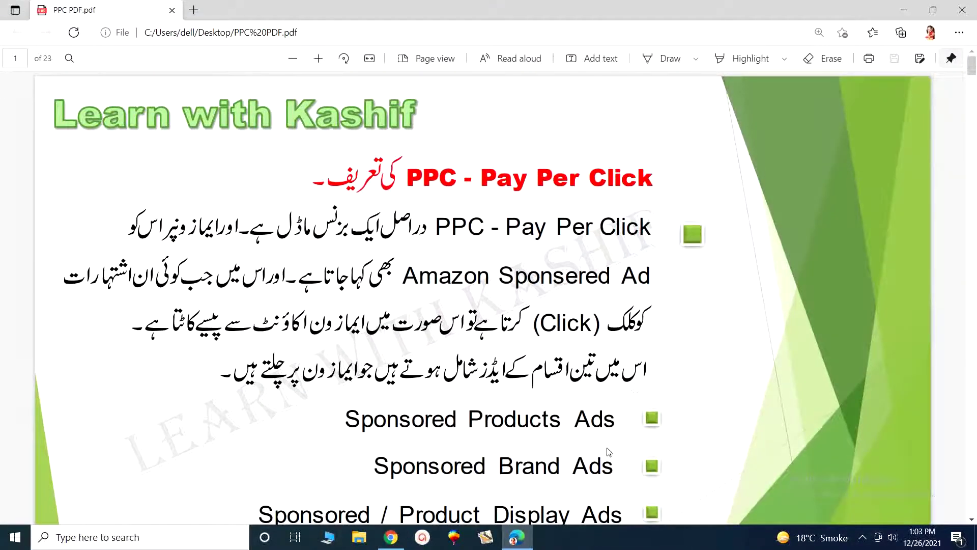
pyautogui.click(519, 538)
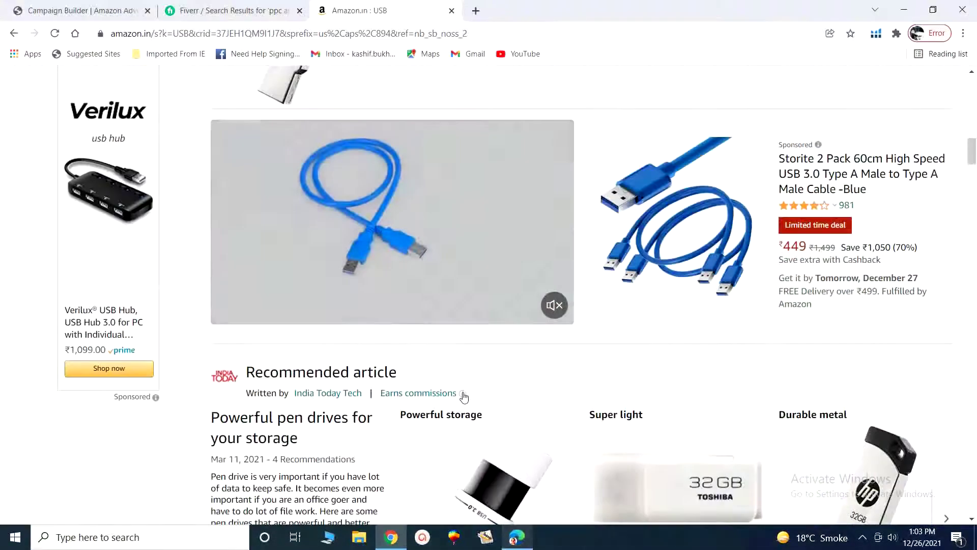
pyautogui.click(93, 4)
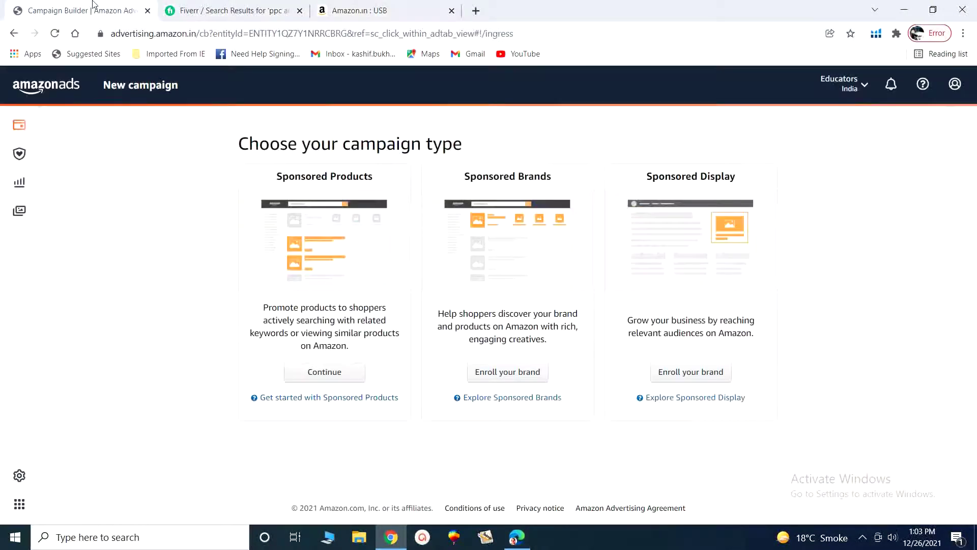
pyautogui.click(354, 5)
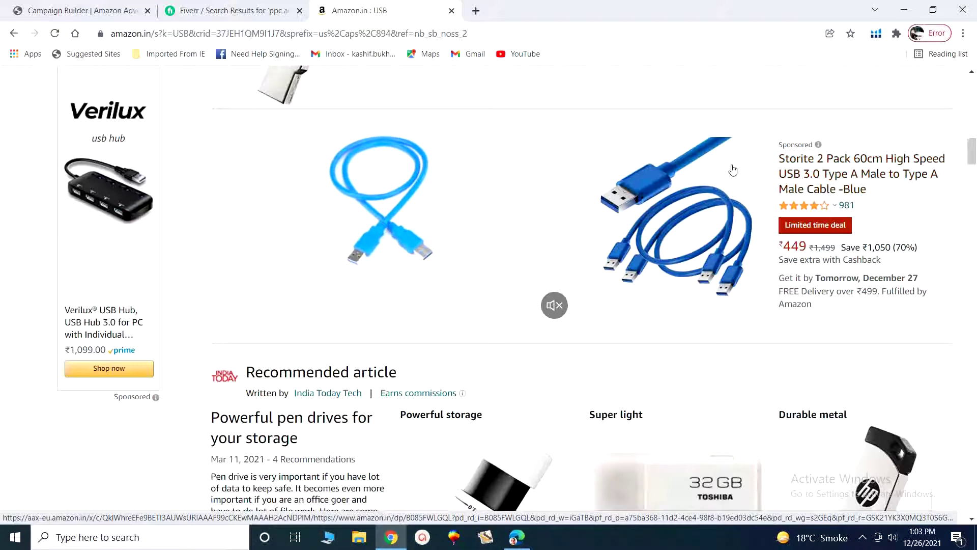
# Step: Review the three ad types listed in the Edge PDF, and examine the Sponsored Products type on the campaign page in Chrome
pyautogui.click(511, 542)
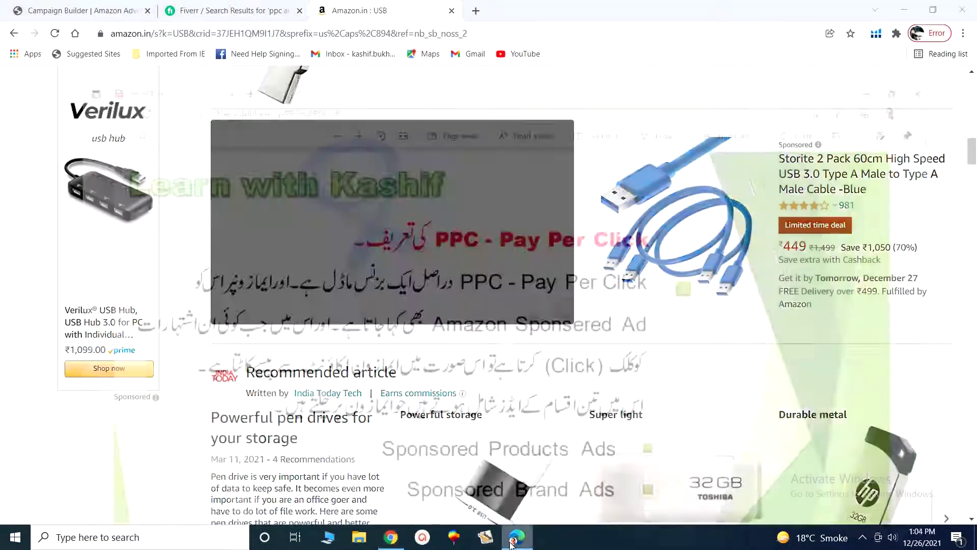
pyautogui.scroll(-2, 723, 395)
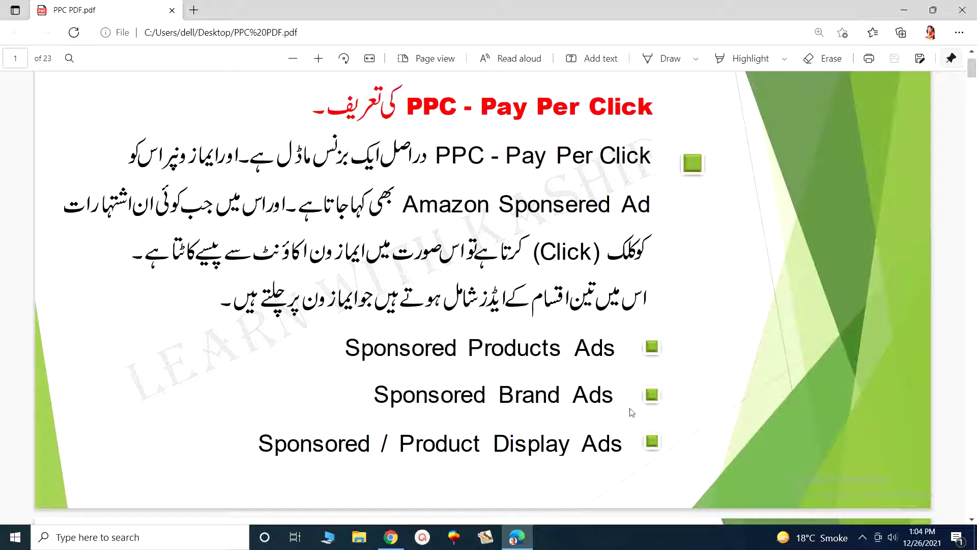
pyautogui.click(390, 537)
pyautogui.click(109, 7)
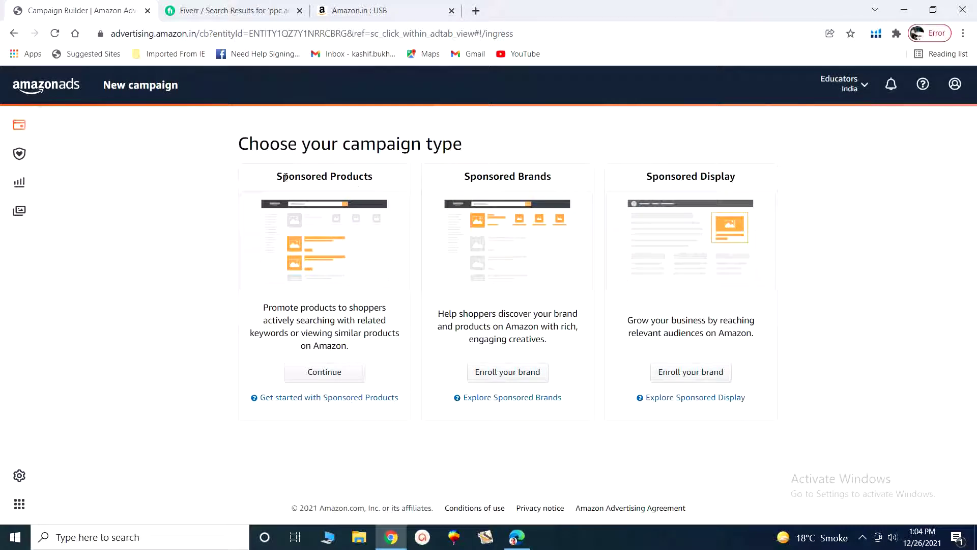
pyautogui.moveTo(277, 176); pyautogui.dragTo(374, 177)
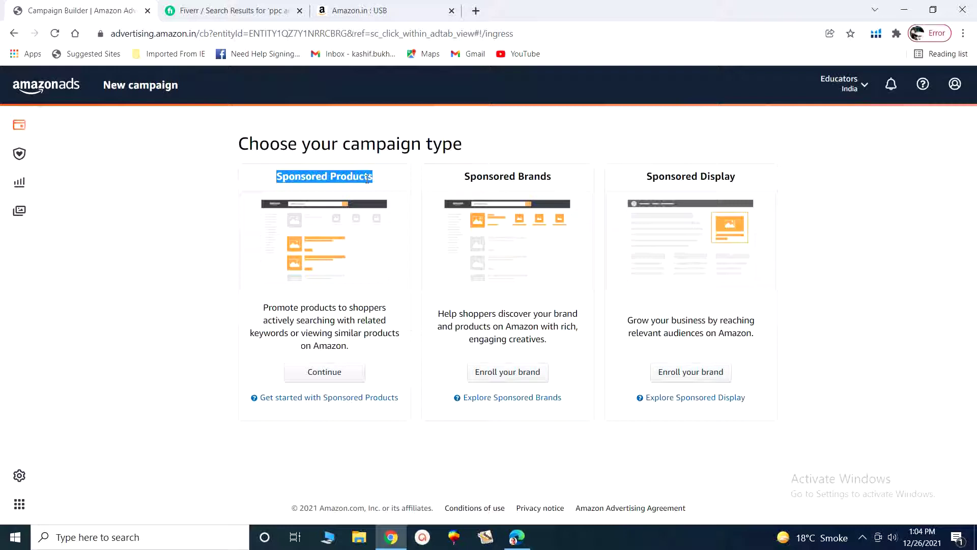
pyautogui.click(416, 145)
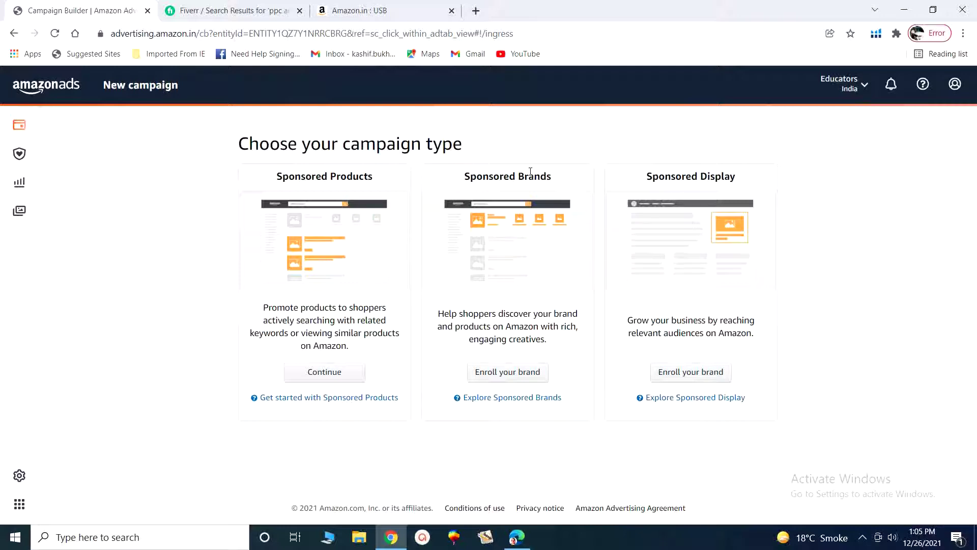
# Step: View the Sponsored Products Ad page of PPC PDF.pdf in Edge, and switch back to the USB search results in Chrome
pyautogui.hotkey('alt', 'Tab')
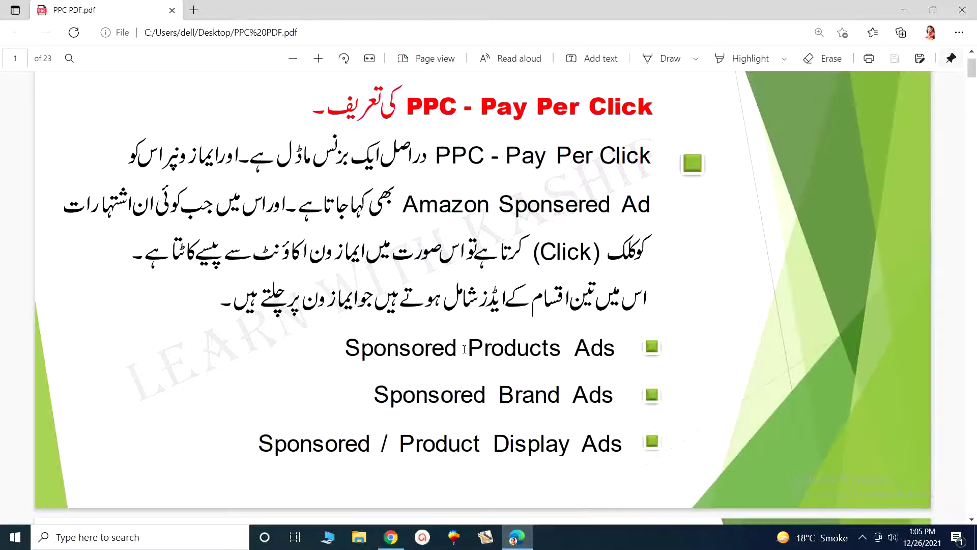
pyautogui.scroll(-8, 464, 349)
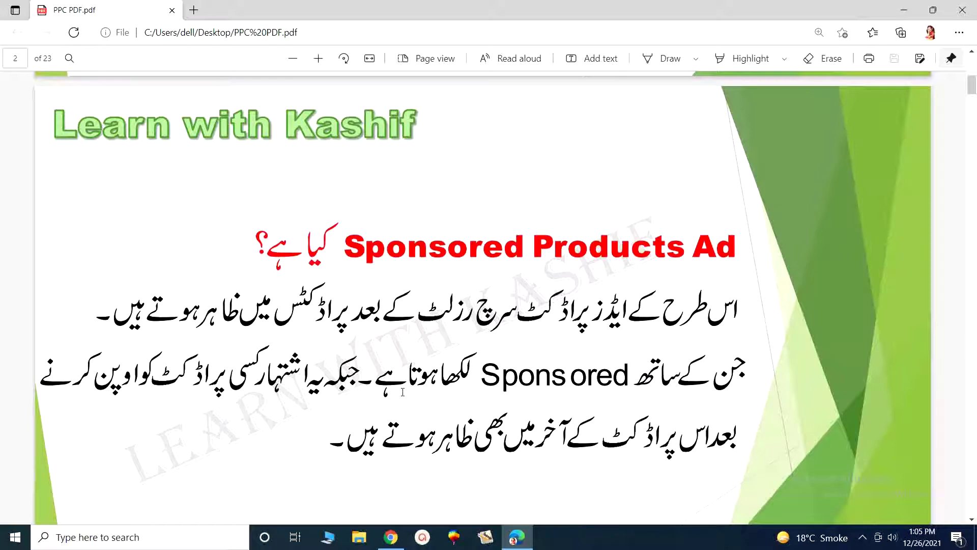
pyautogui.click(391, 537)
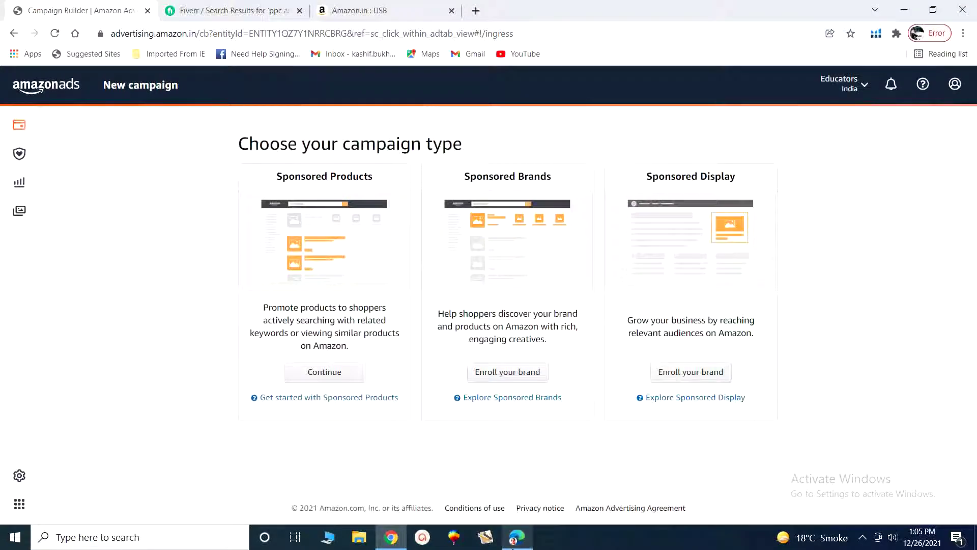
pyautogui.click(337, 10)
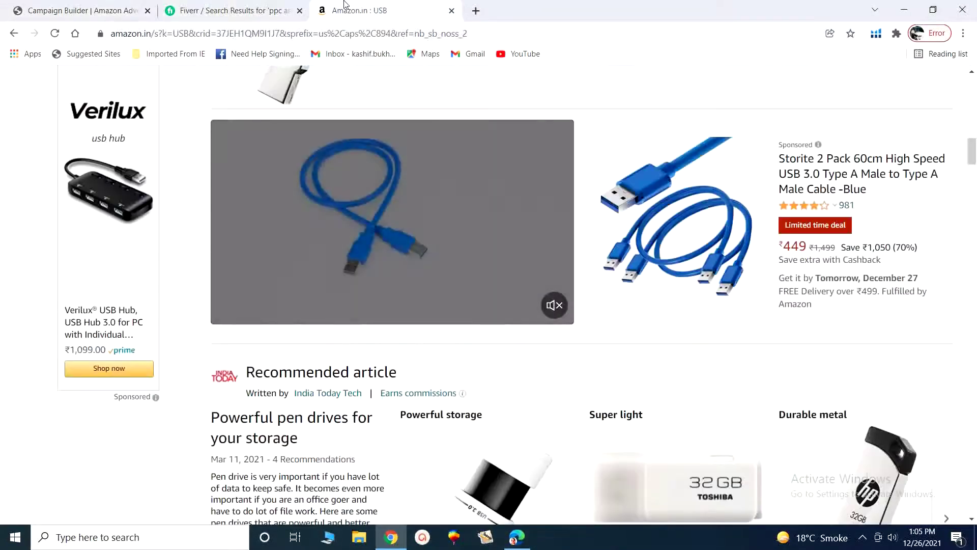
# Step: Examine the USB results from the HYPER sponsored brand banner down to the Storite sponsored video ad
pyautogui.scroll(15, 641, 248)
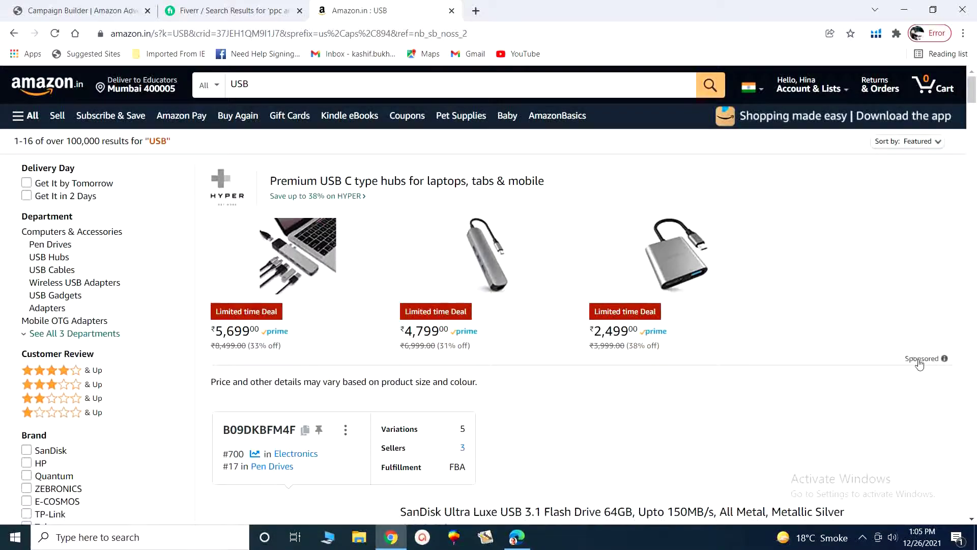
pyautogui.scroll(-3, 803, 426)
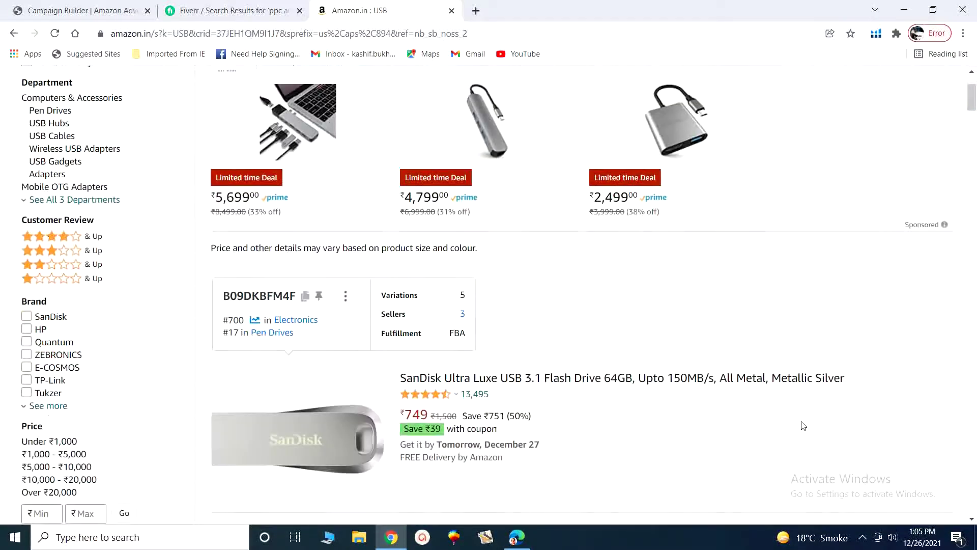
pyautogui.scroll(-3, 803, 425)
pyautogui.scroll(-4, 806, 426)
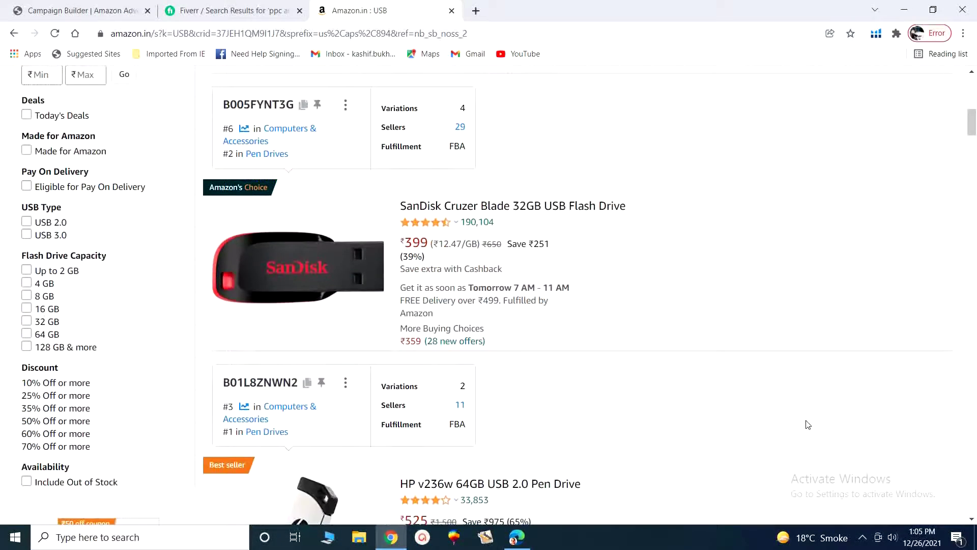
pyautogui.scroll(-9, 806, 425)
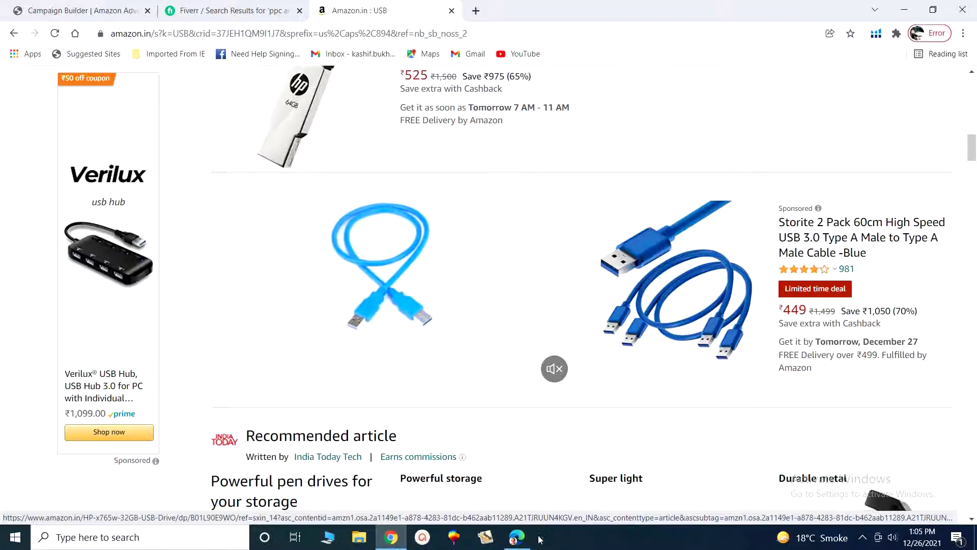
# Step: Recheck the Sponsored Products Ad page in Edge and the campaign types in Chrome, ending on the USB search results
pyautogui.click(517, 537)
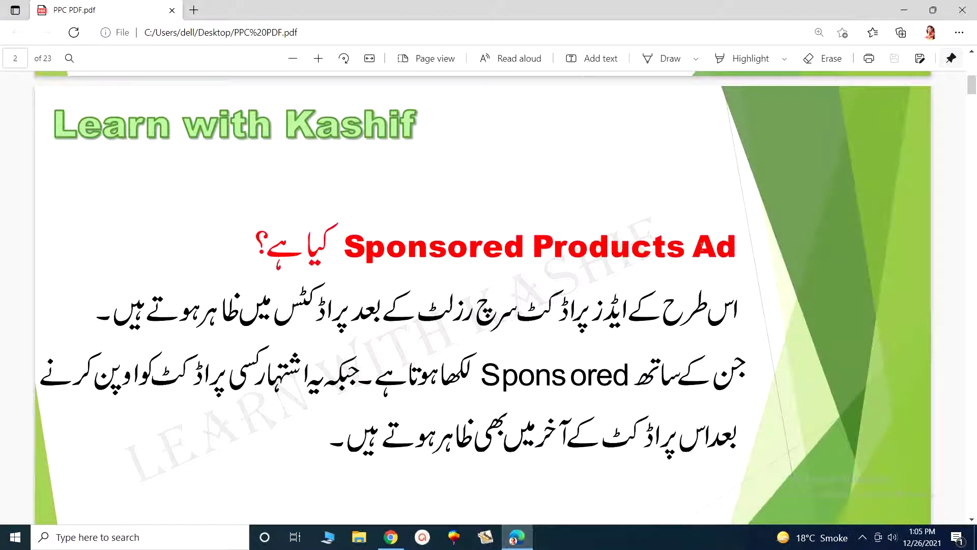
pyautogui.click(517, 537)
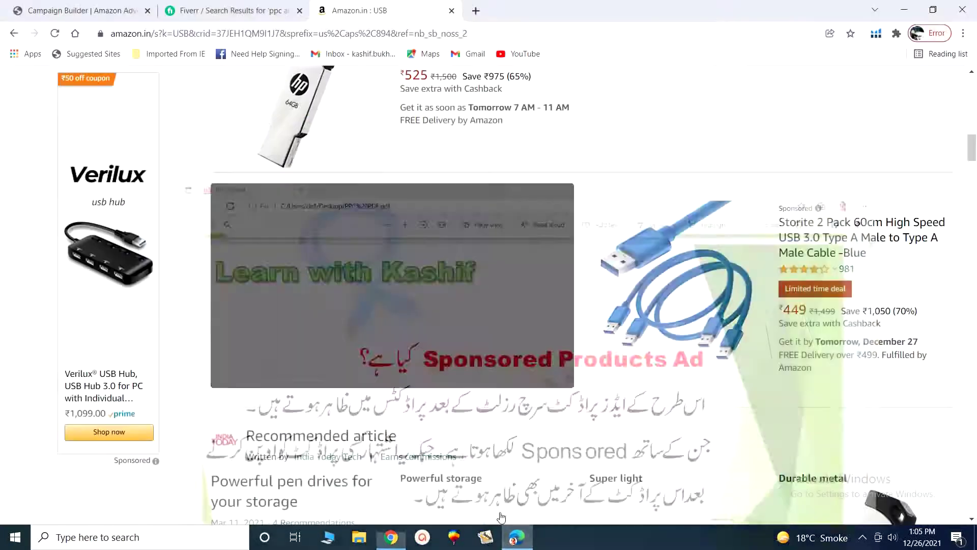
pyautogui.click(88, 6)
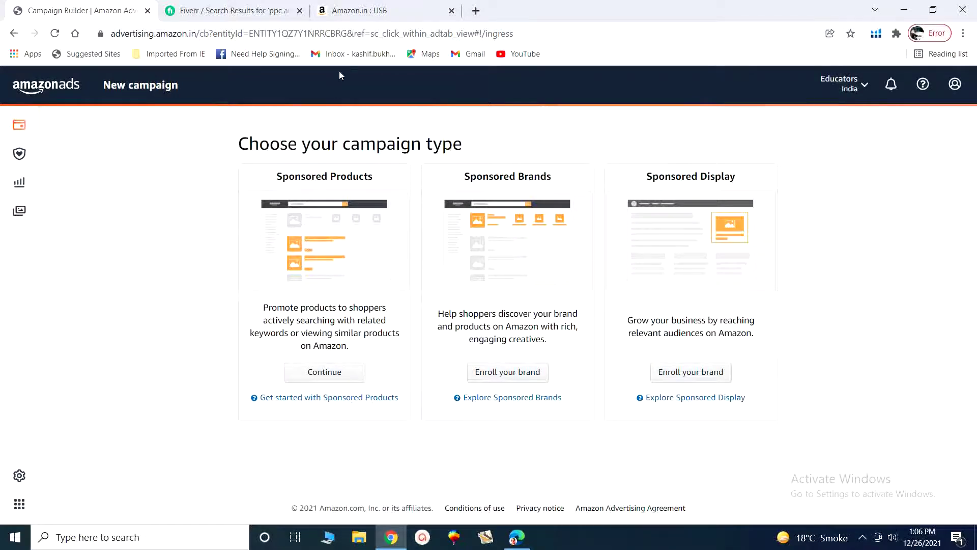
pyautogui.click(356, 10)
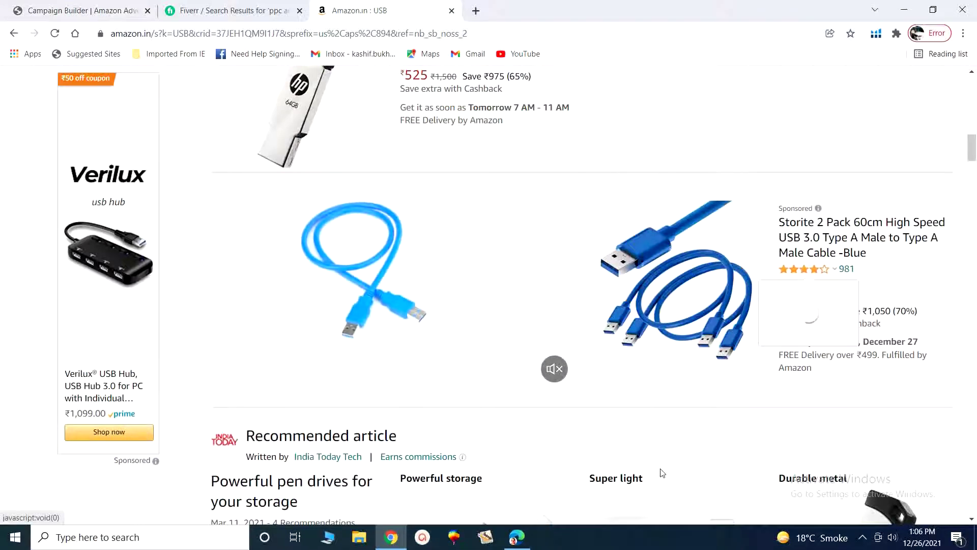
# Step: Read the Sponsored Products Ad description on page 2 of the PDF in Edge, and return to Chrome
pyautogui.click(519, 537)
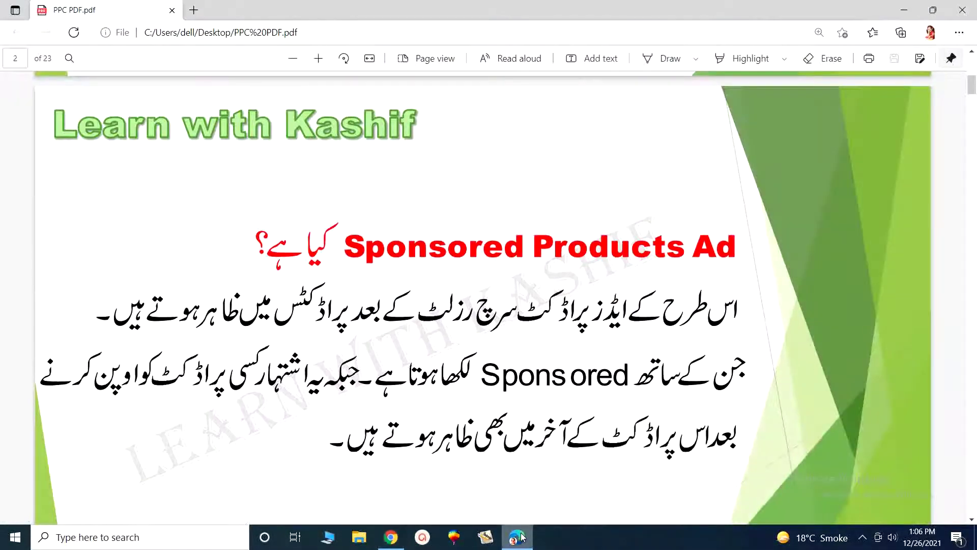
pyautogui.scroll(-3, 340, 389)
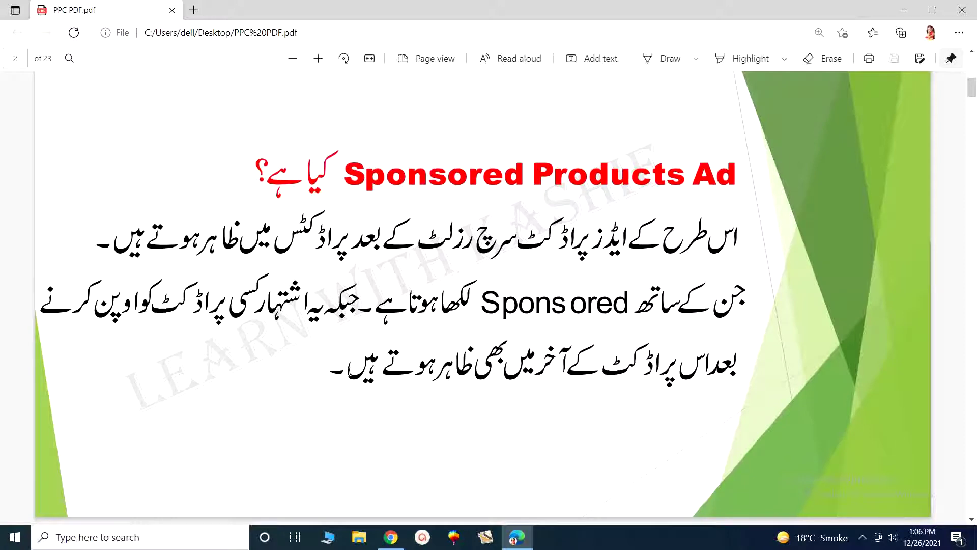
pyautogui.scroll(2, 349, 369)
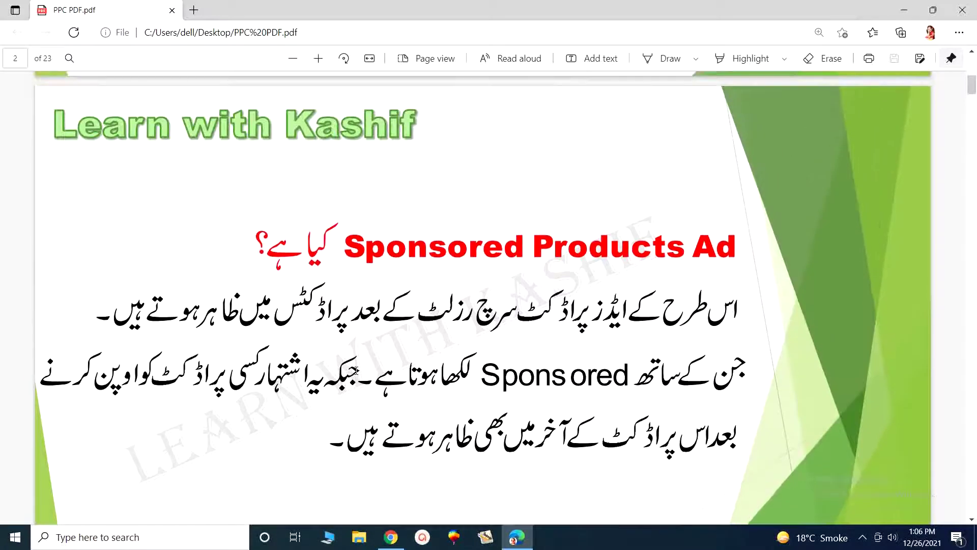
pyautogui.click(521, 538)
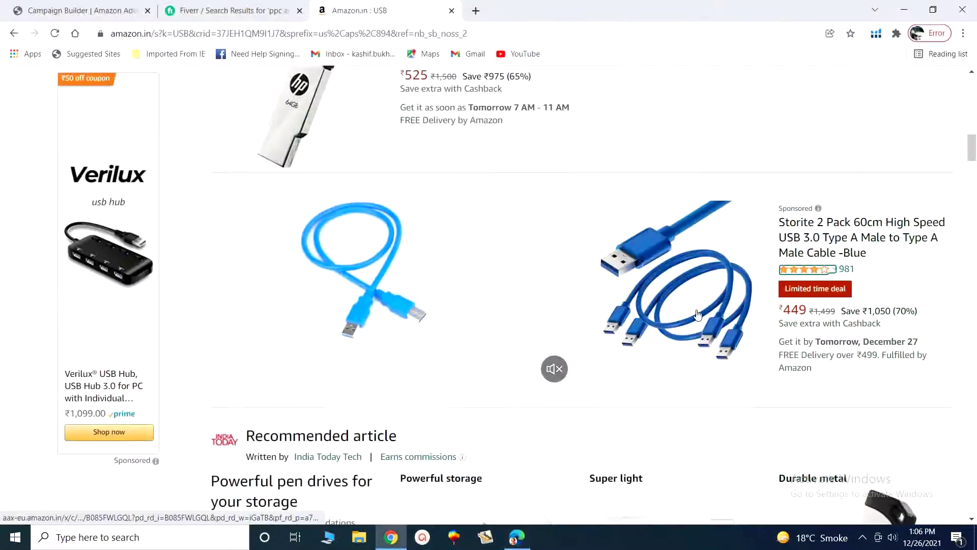
# Step: Open the SanDisk Cruzer Blade 32GB USB Flash Drive listing from the USB search results
pyautogui.scroll(6, 712, 306)
pyautogui.scroll(2, 597, 267)
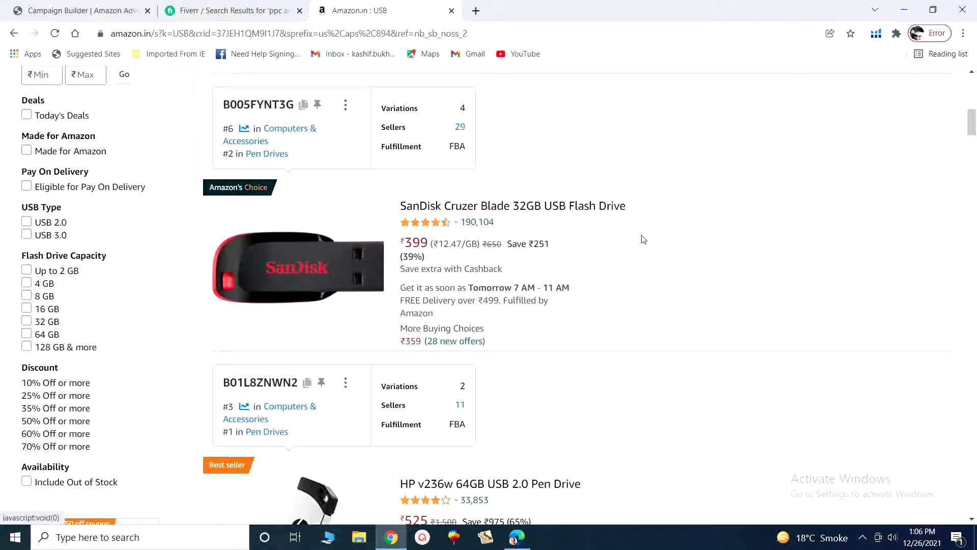
pyautogui.click(455, 211)
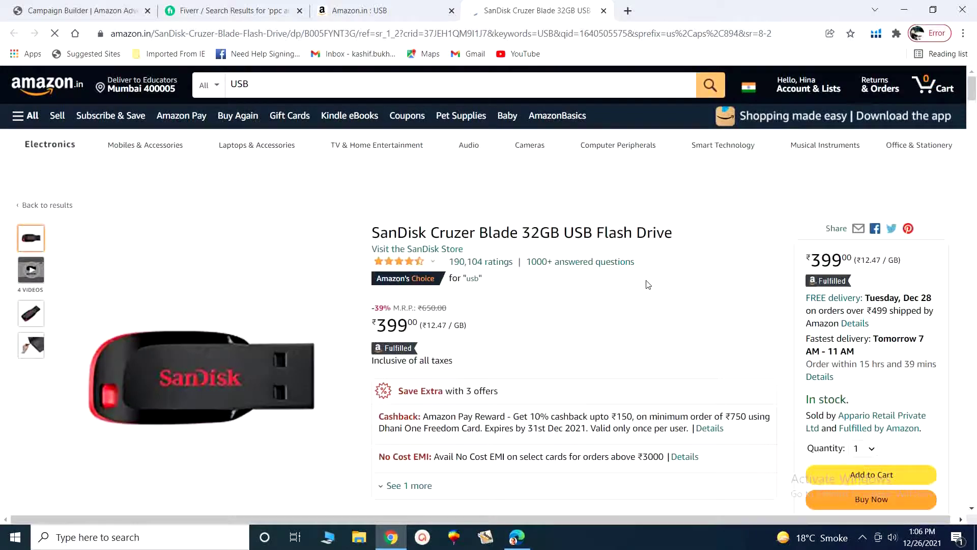
# Step: Find the sponsored "Products related to this item" section on the SanDisk listing and view its second page of products
pyautogui.scroll(-1, 647, 284)
pyautogui.scroll(-4, 648, 285)
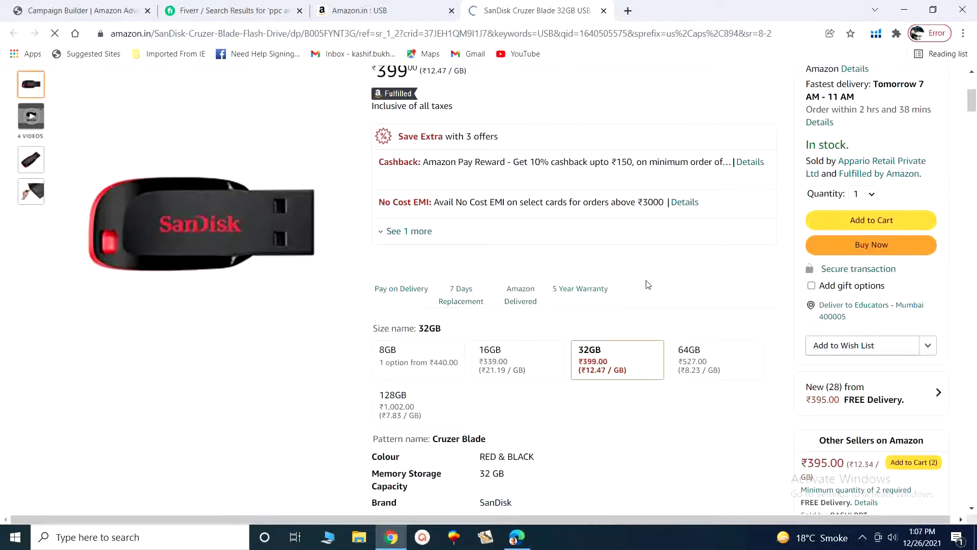
pyautogui.scroll(-4, 648, 284)
pyautogui.scroll(-5, 648, 284)
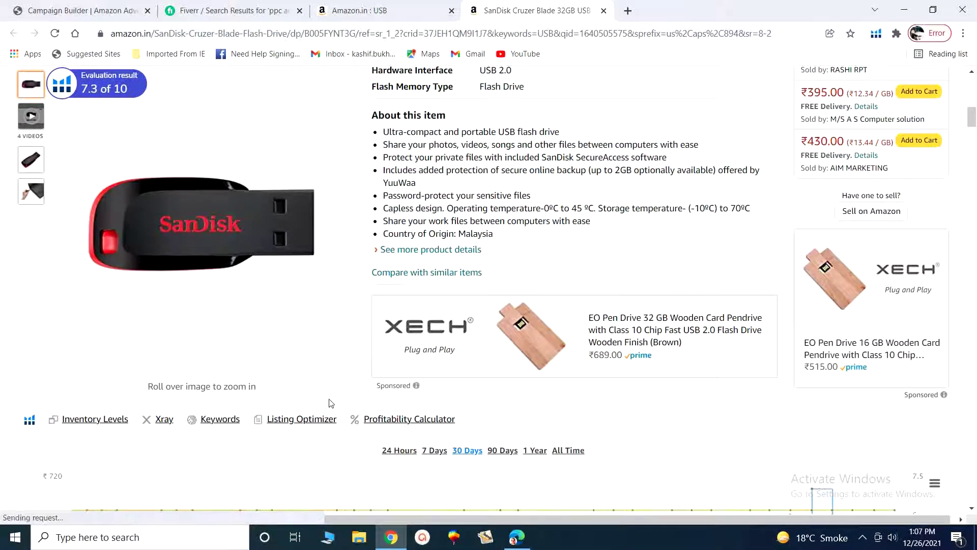
pyautogui.scroll(-10, 441, 392)
pyautogui.scroll(-7, 440, 392)
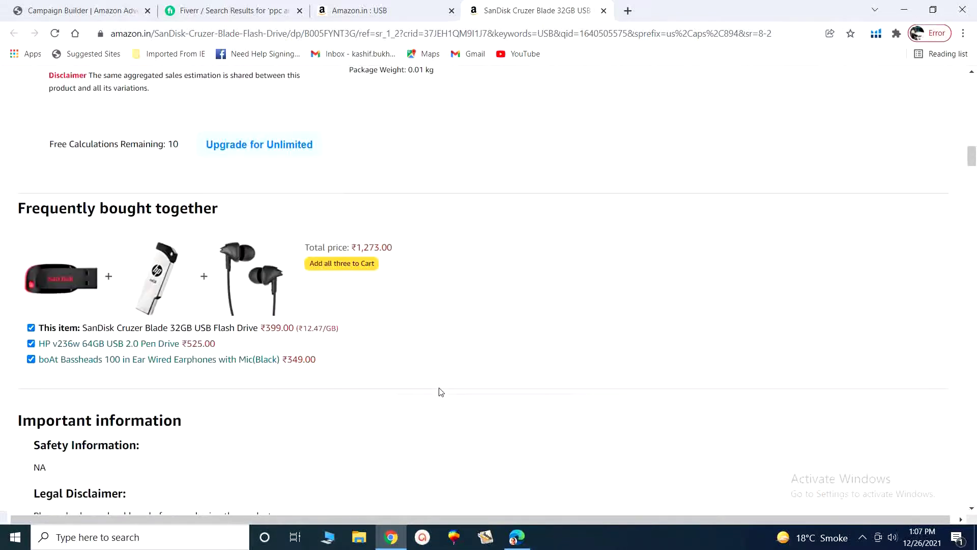
pyautogui.scroll(-9, 569, 414)
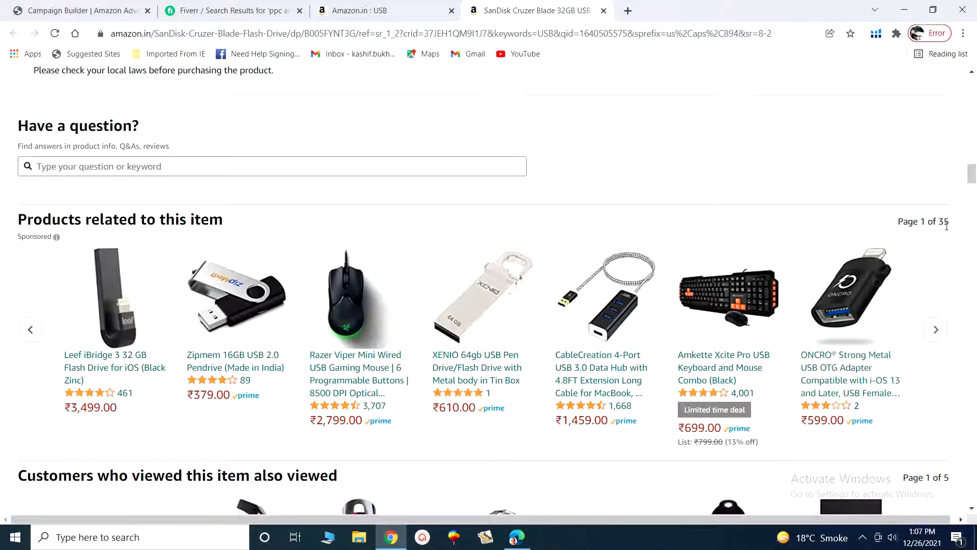
pyautogui.click(943, 332)
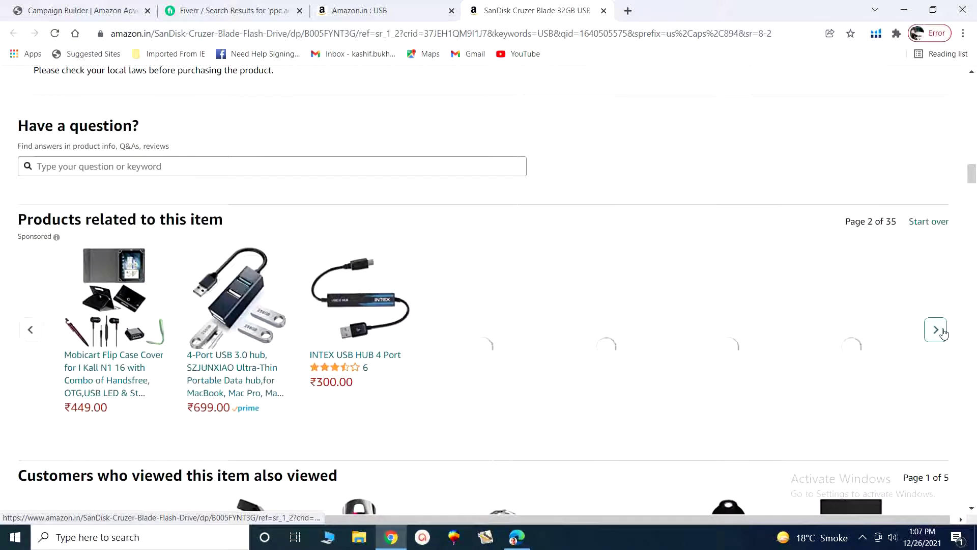
# Step: Advance the sponsored "Products related to this item" section to page 4, recheck the Sponsored Products Ad page in Edge, and return to Chrome
pyautogui.click(942, 332)
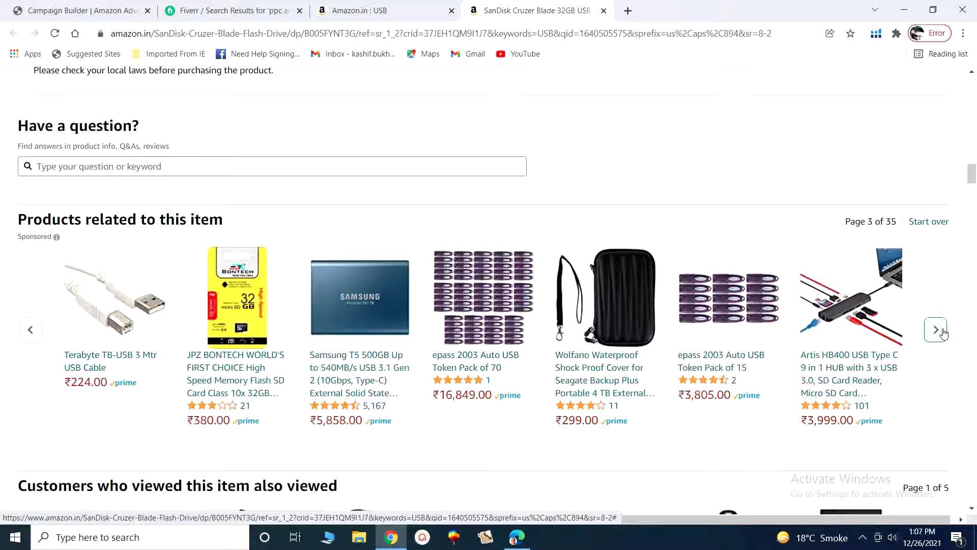
pyautogui.click(943, 332)
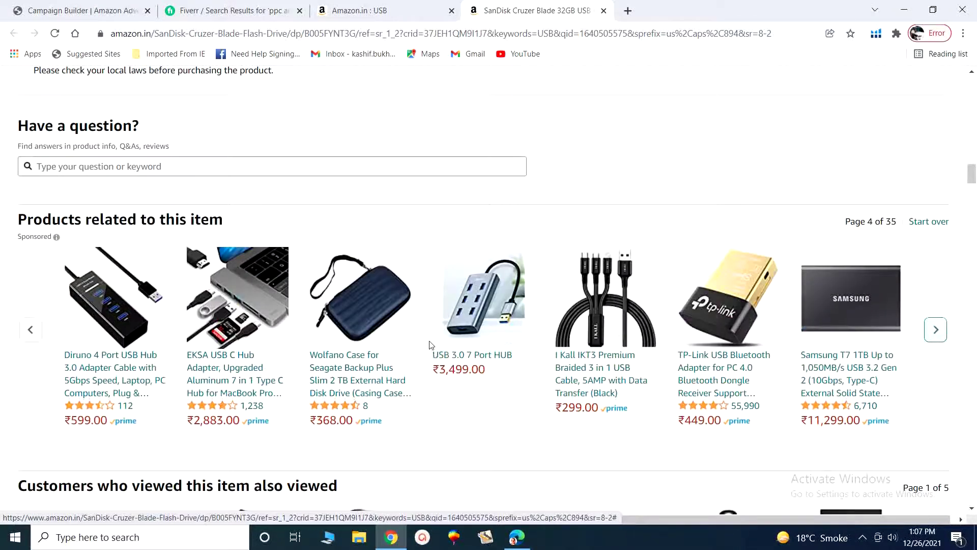
pyautogui.click(517, 536)
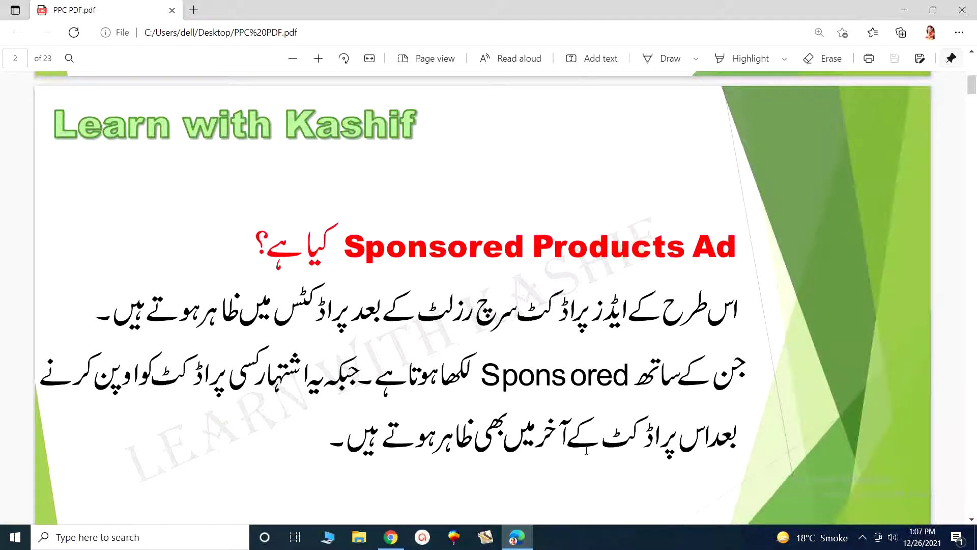
pyautogui.click(526, 546)
# Step: Return to the start of the SanDisk listing and highlight the title "SanDisk Cruzer Blade 32GB USB Flash Drive"
pyautogui.scroll(10, 437, 333)
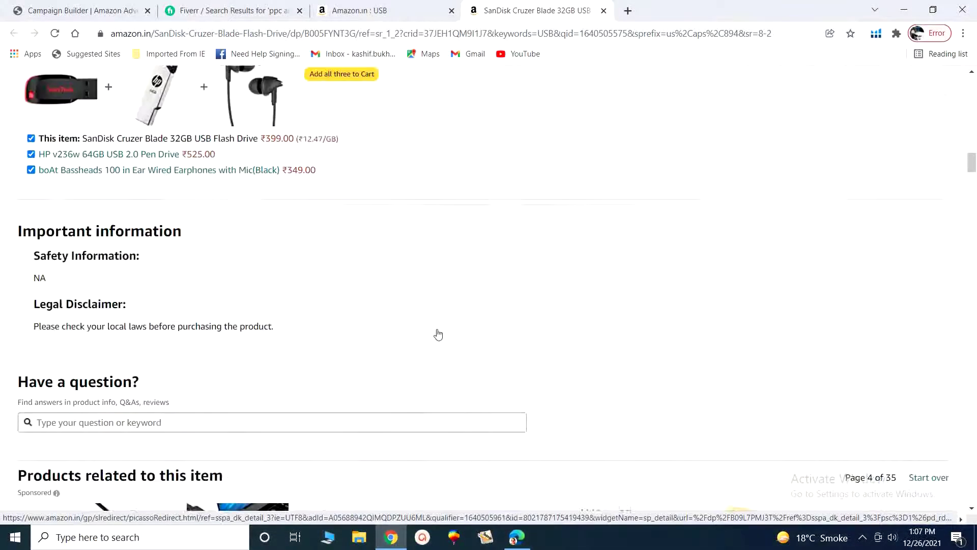
pyautogui.scroll(15, 439, 333)
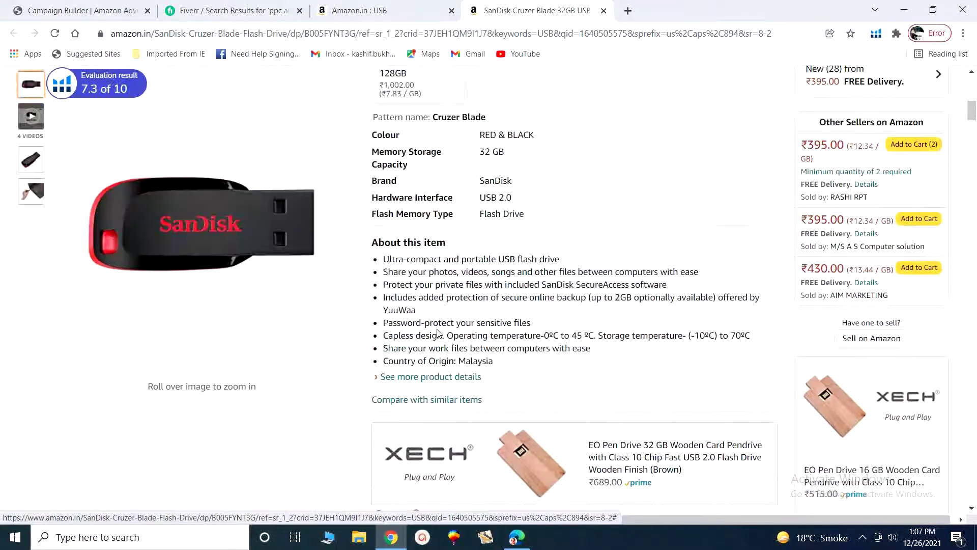
pyautogui.scroll(10, 537, 293)
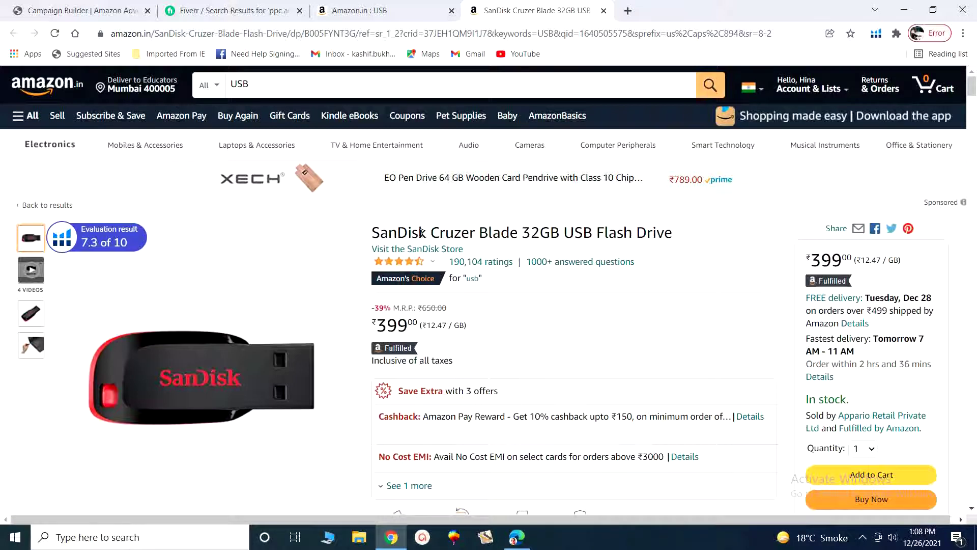
pyautogui.moveTo(372, 234); pyautogui.dragTo(672, 240)
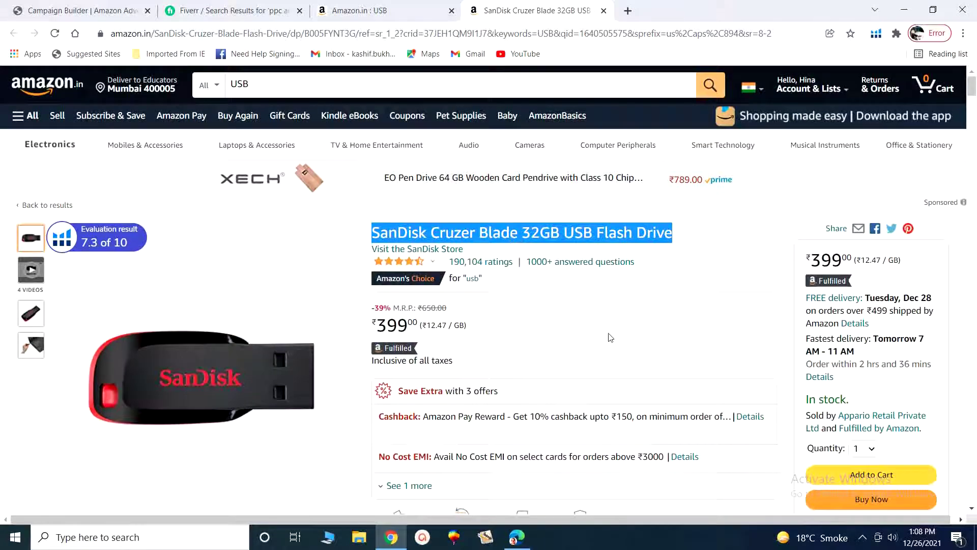
# Step: Examine the SanDisk listing's sponsored placements, from the XECH pen drive ads to the related products, and go back to the main product details
pyautogui.scroll(-12, 610, 338)
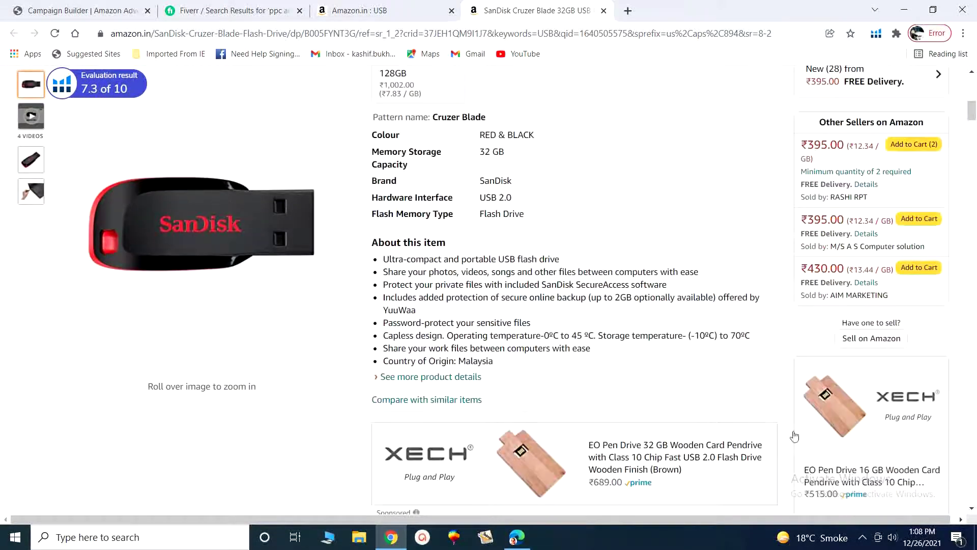
pyautogui.scroll(-3, 794, 436)
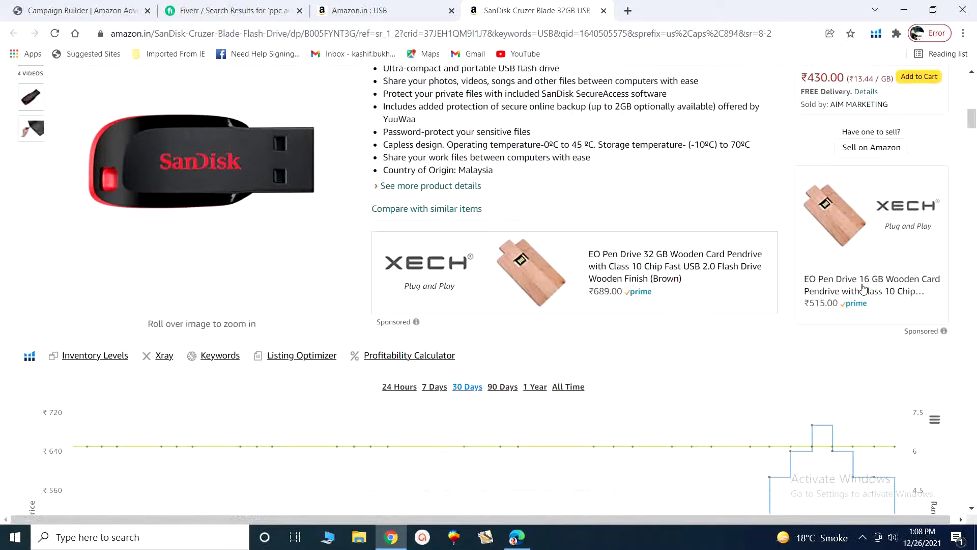
pyautogui.scroll(-20, 648, 438)
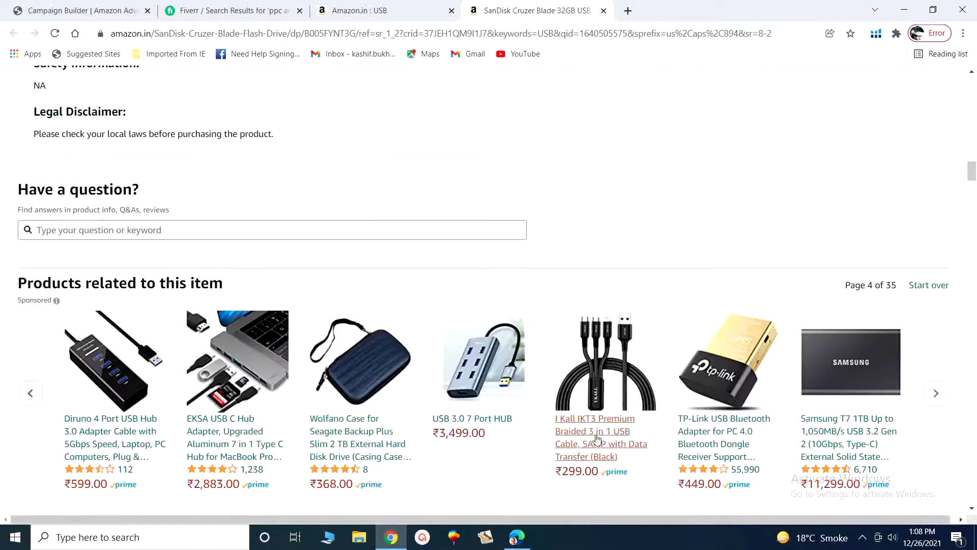
pyautogui.scroll(-3, 598, 439)
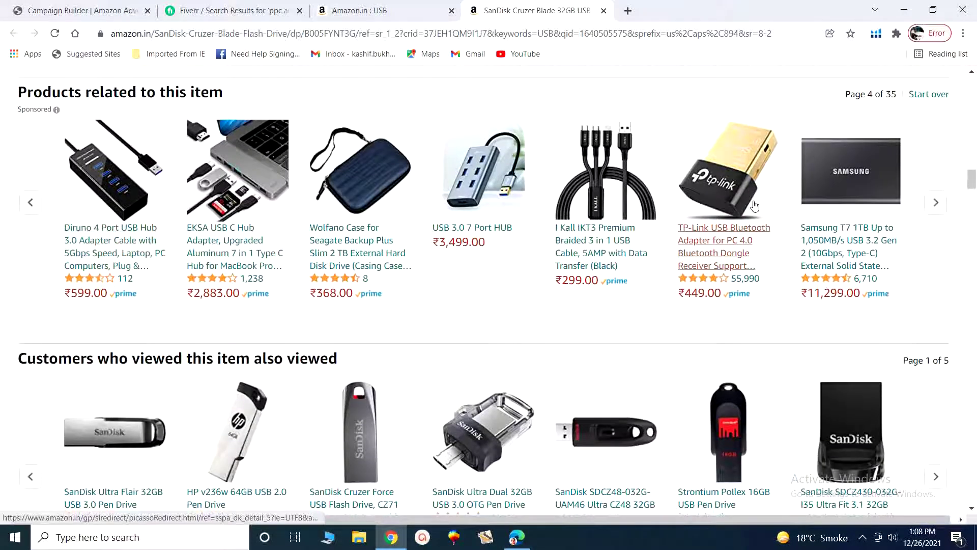
pyautogui.scroll(11, 755, 212)
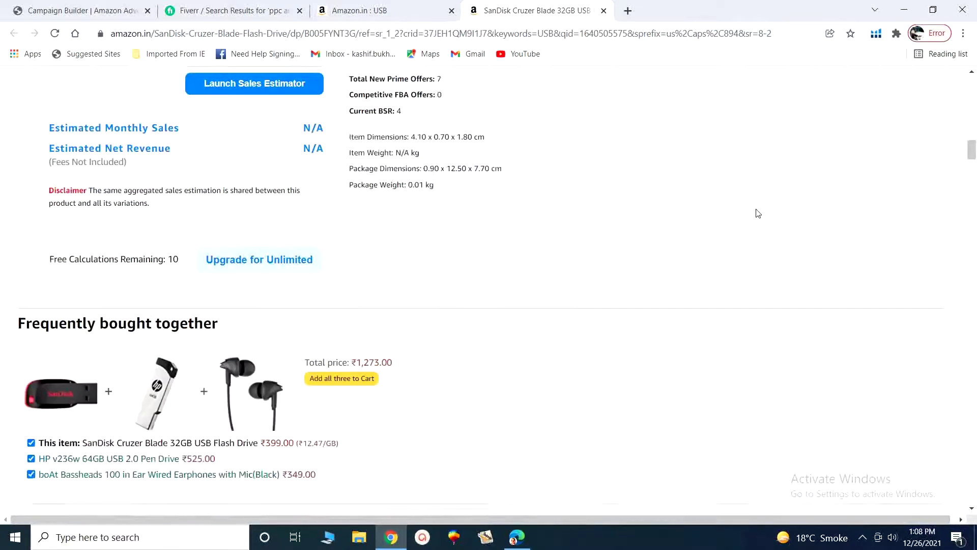
pyautogui.scroll(15, 757, 213)
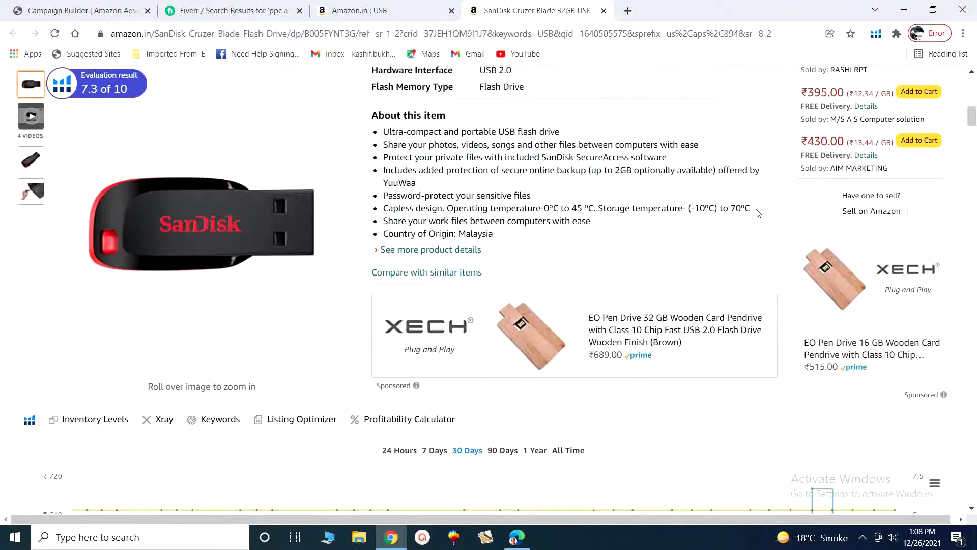
pyautogui.scroll(12, 757, 213)
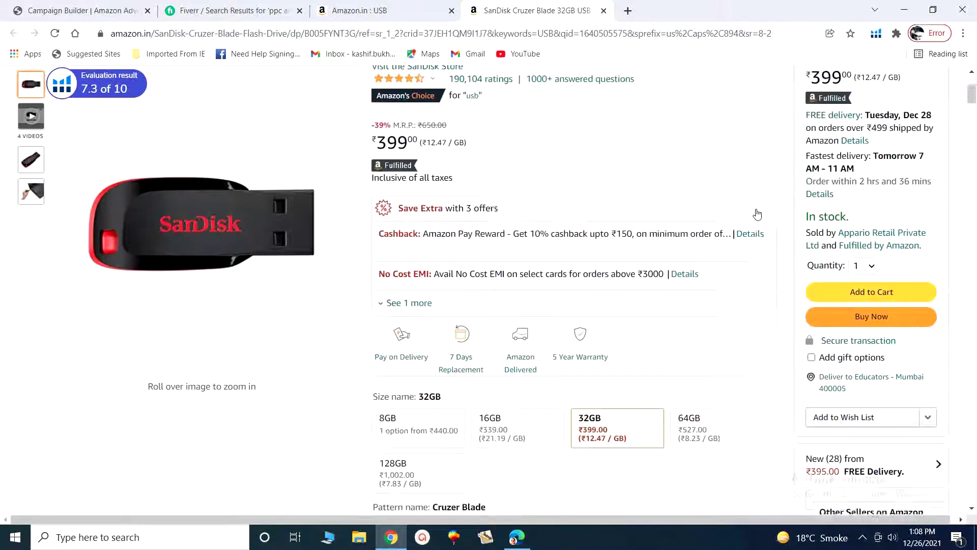
pyautogui.scroll(3, 758, 213)
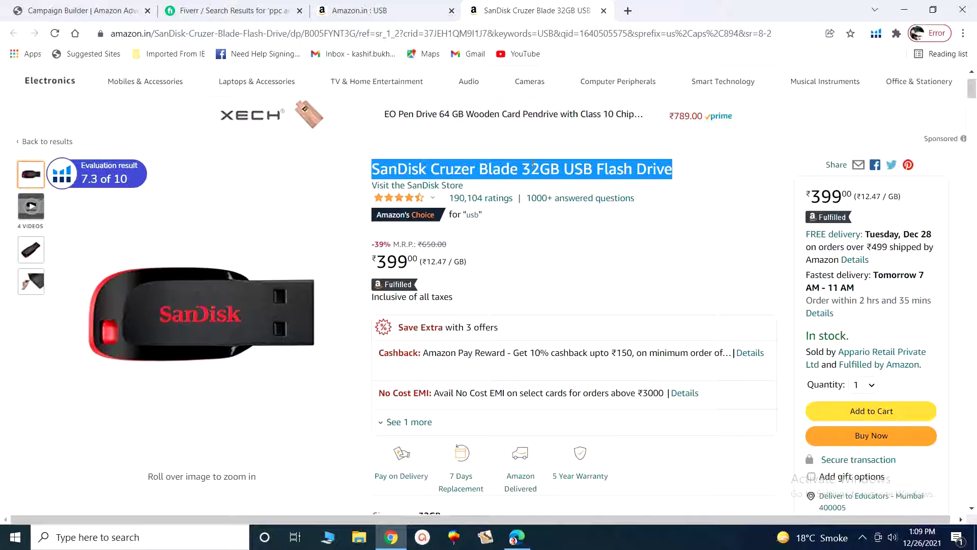
pyautogui.scroll(-7, 738, 259)
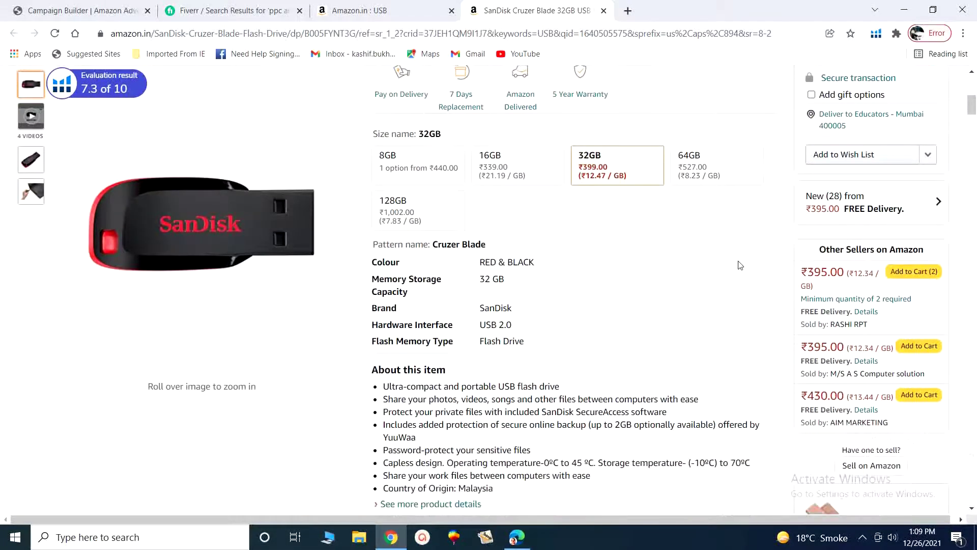
pyautogui.scroll(7, 727, 255)
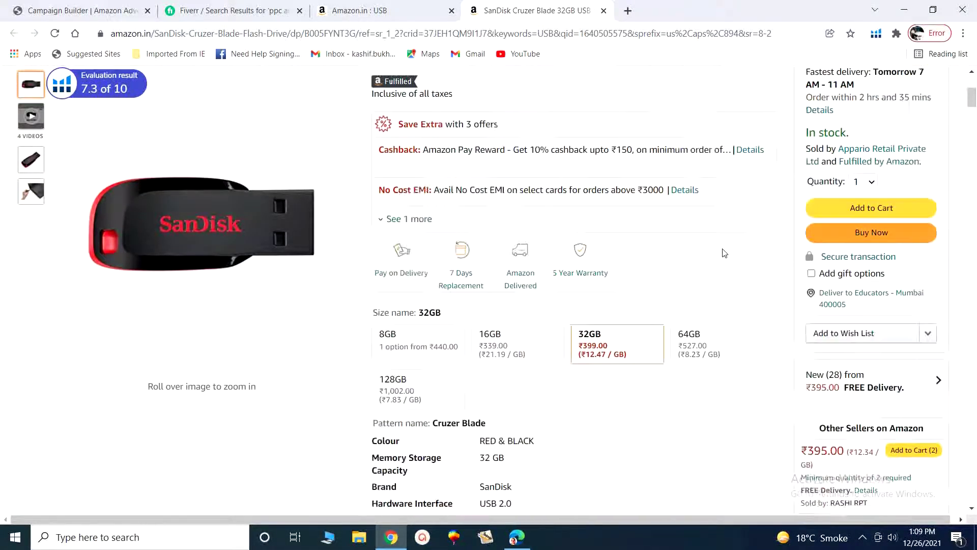
# Step: Check the campaign types in Campaign Builder, and find the sponsored XECH ads on the SanDisk listing
pyautogui.click(81, 10)
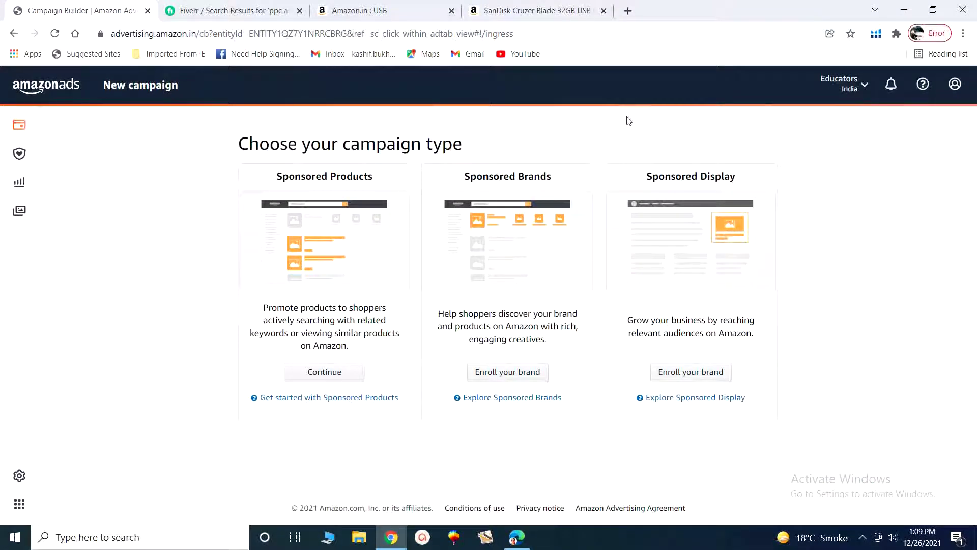
pyautogui.click(544, 13)
pyautogui.scroll(-5, 883, 402)
pyautogui.scroll(-5, 890, 413)
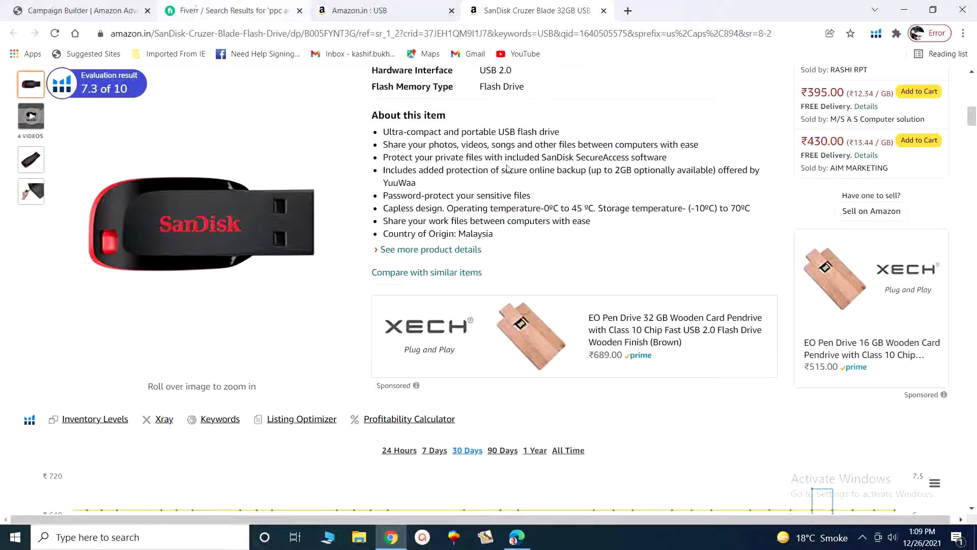
# Step: Read the Sponsored Brand Ads description on page 3 of the PDF in Edge, and check the campaign types in Chrome
pyautogui.hotkey('alt', 'Tab')
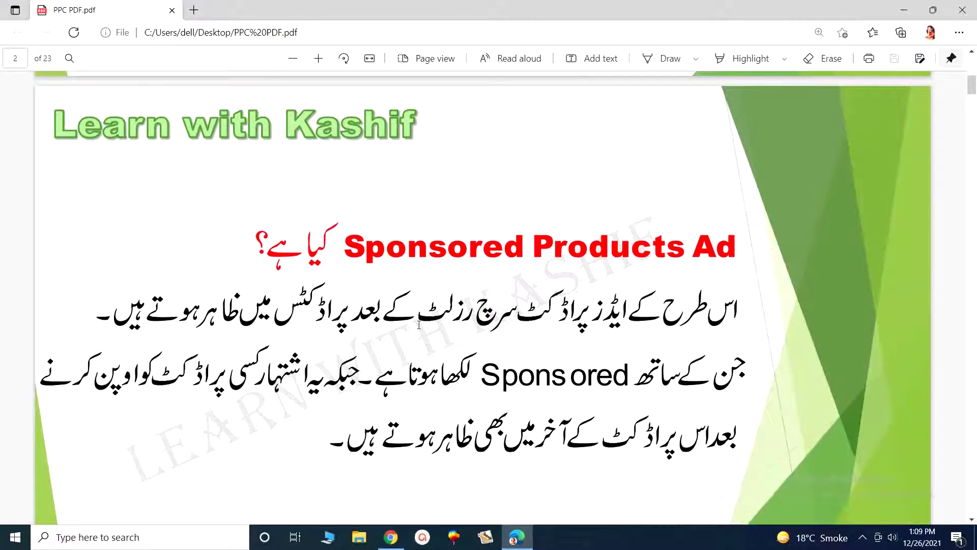
pyautogui.scroll(-10, 419, 325)
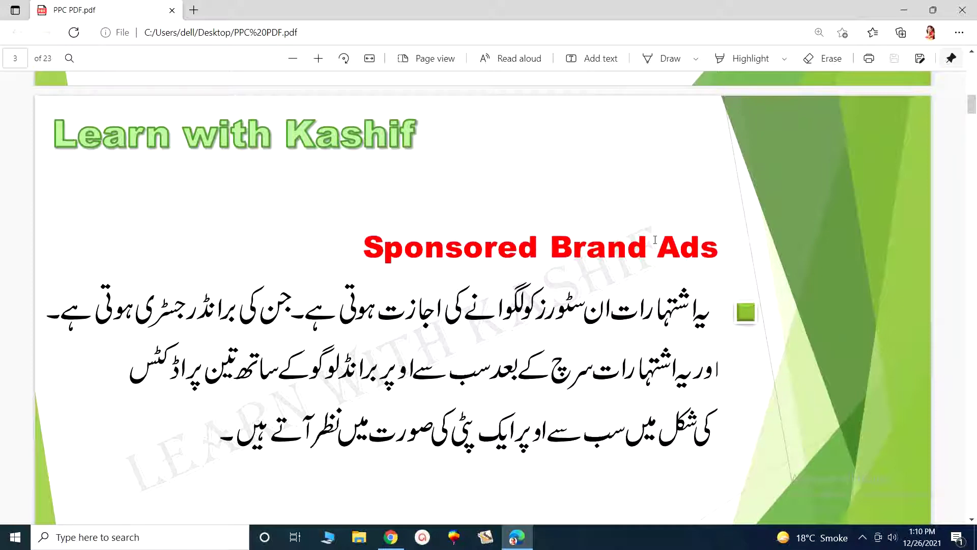
pyautogui.click(391, 537)
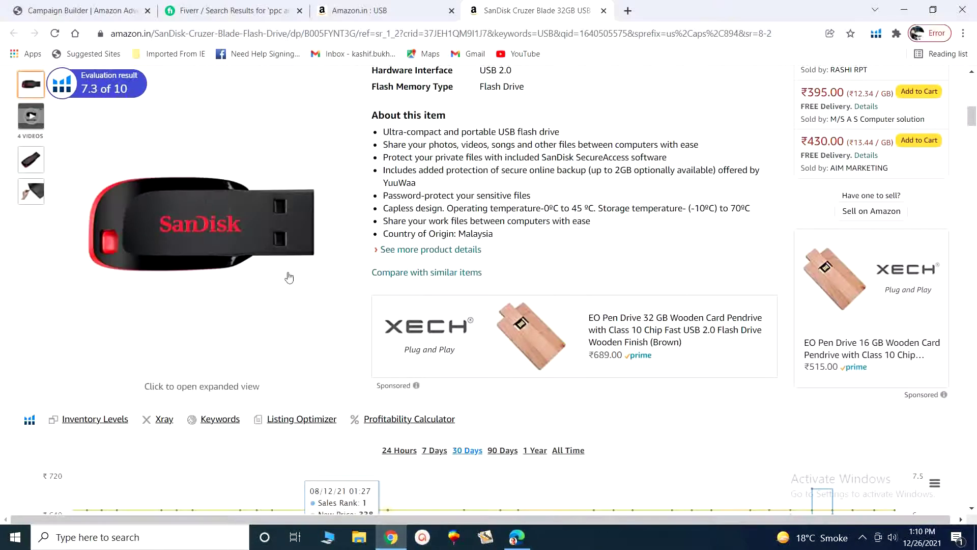
pyautogui.click(93, 6)
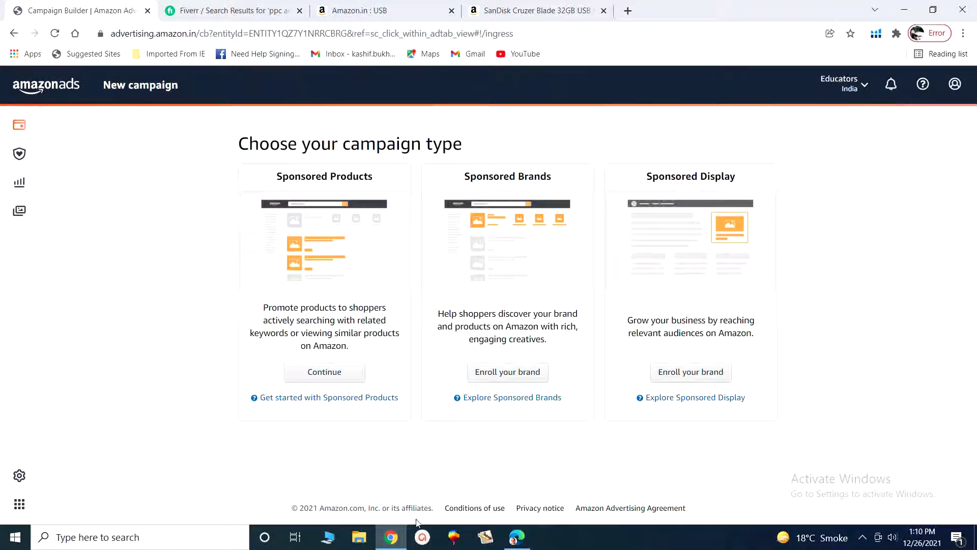
# Step: Examine the sponsored HYPER brand banner above the USB search results and compare it with the Sponsored Brand Ads page in Edge
pyautogui.click(357, 10)
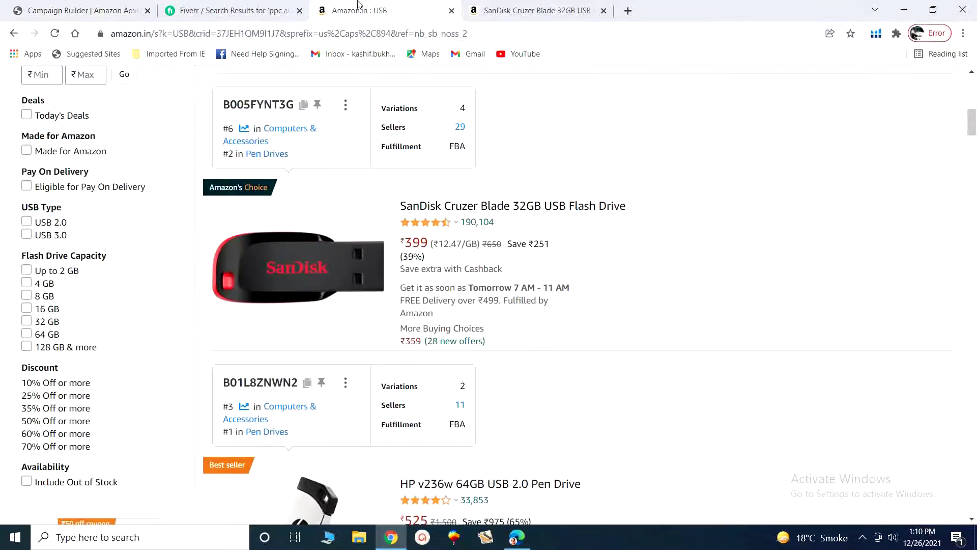
pyautogui.scroll(10, 616, 295)
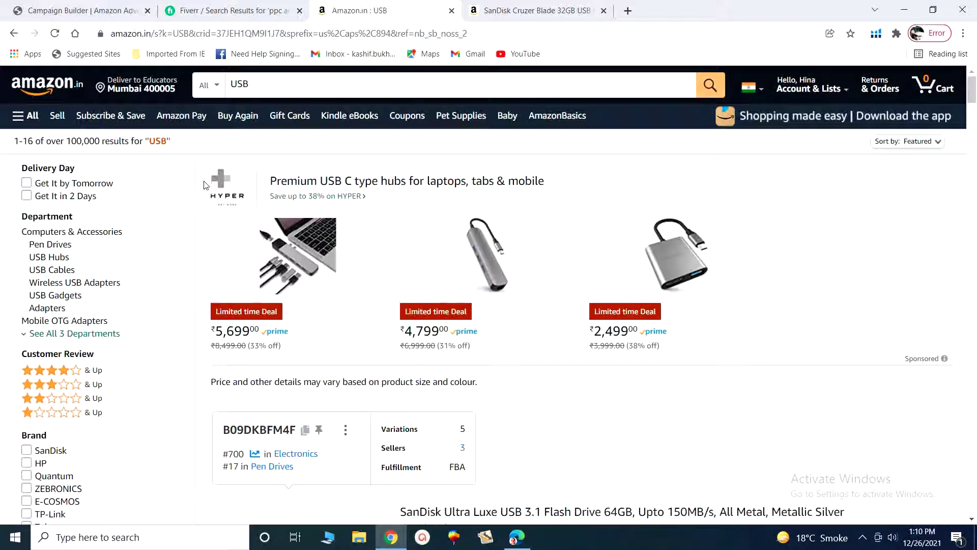
pyautogui.click(517, 537)
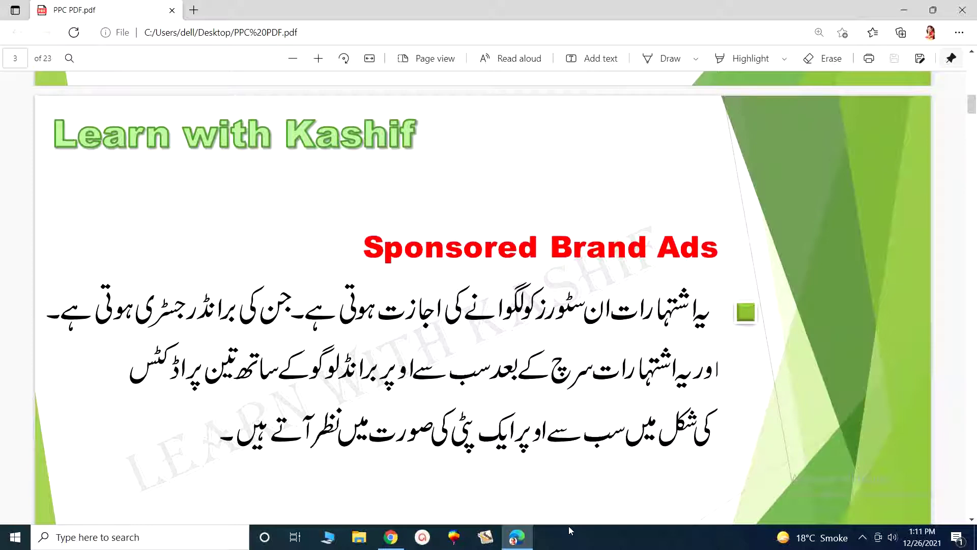
pyautogui.click(391, 537)
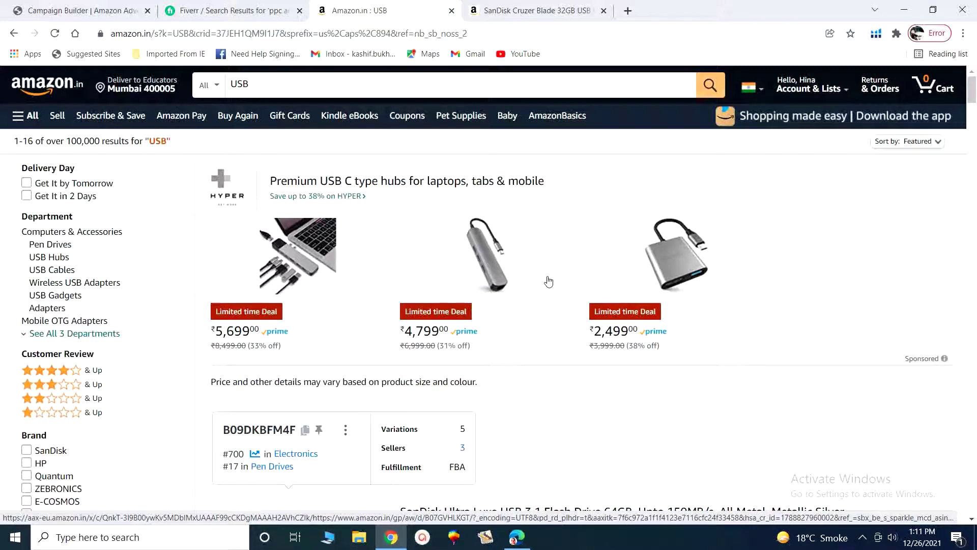
# Step: Read the Product Display Ads description on page 4 of the PDF in Edge
pyautogui.click(509, 533)
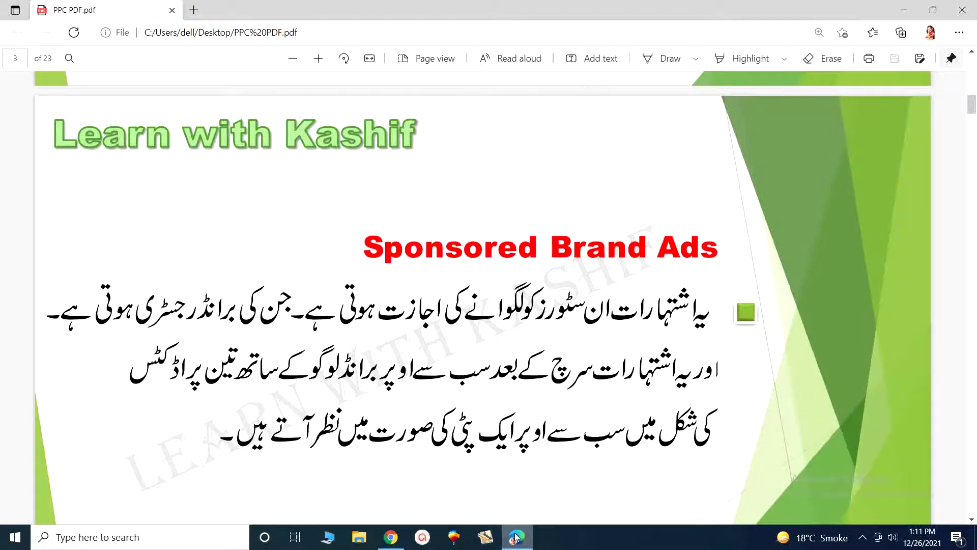
pyautogui.scroll(-7, 525, 383)
pyautogui.scroll(-3, 525, 383)
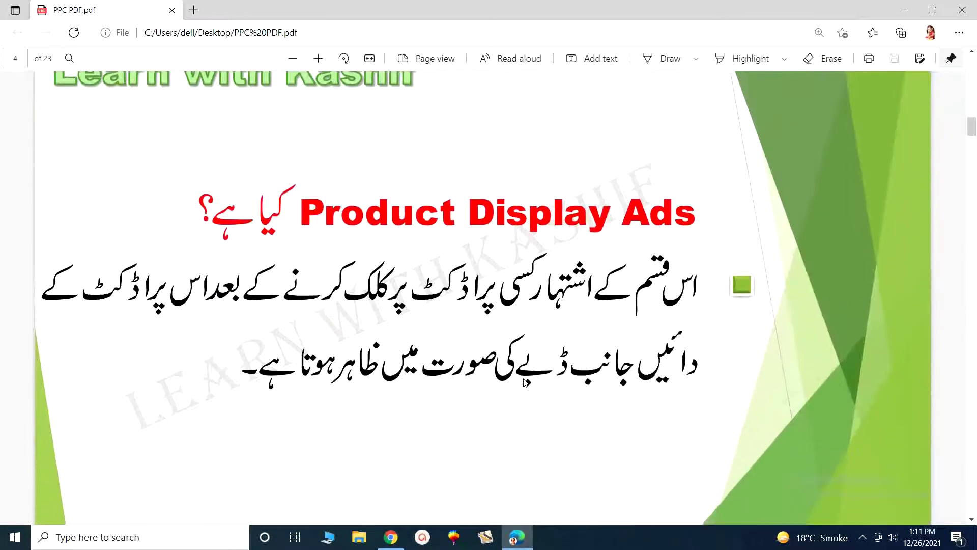
pyautogui.scroll(2, 525, 382)
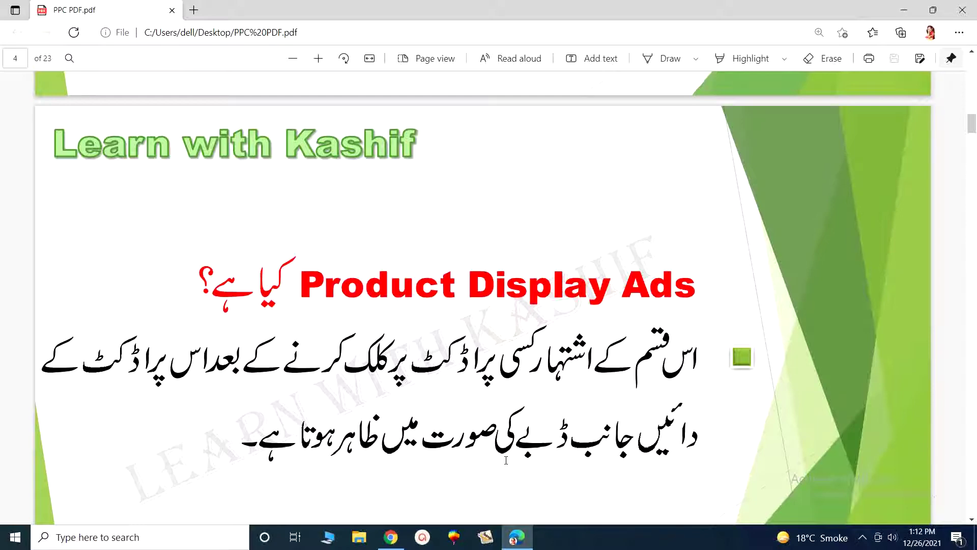
# Step: Switch to Chrome and look through the Amazon USB search results around the SanDisk Cruzer Blade and HP v236w listings
pyautogui.click(517, 537)
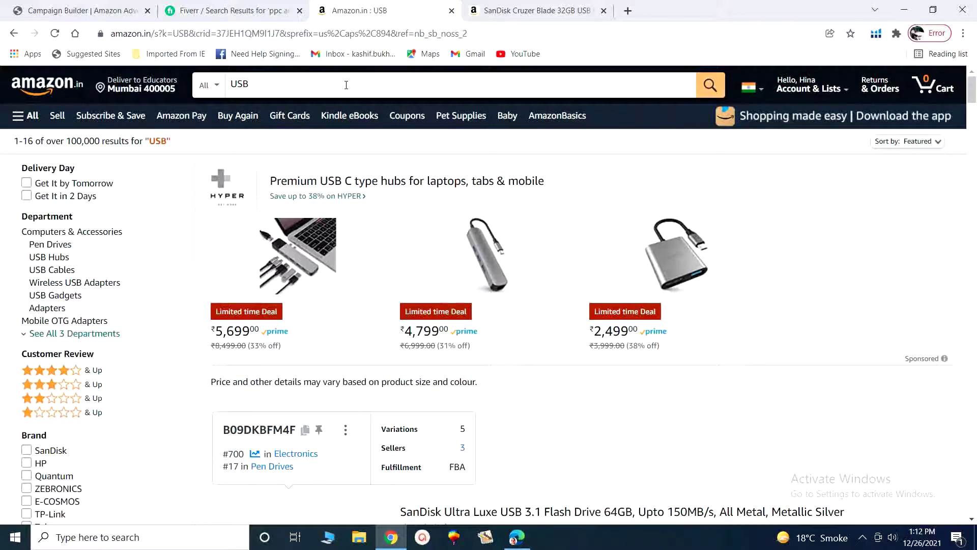
pyautogui.scroll(-10, 488, 274)
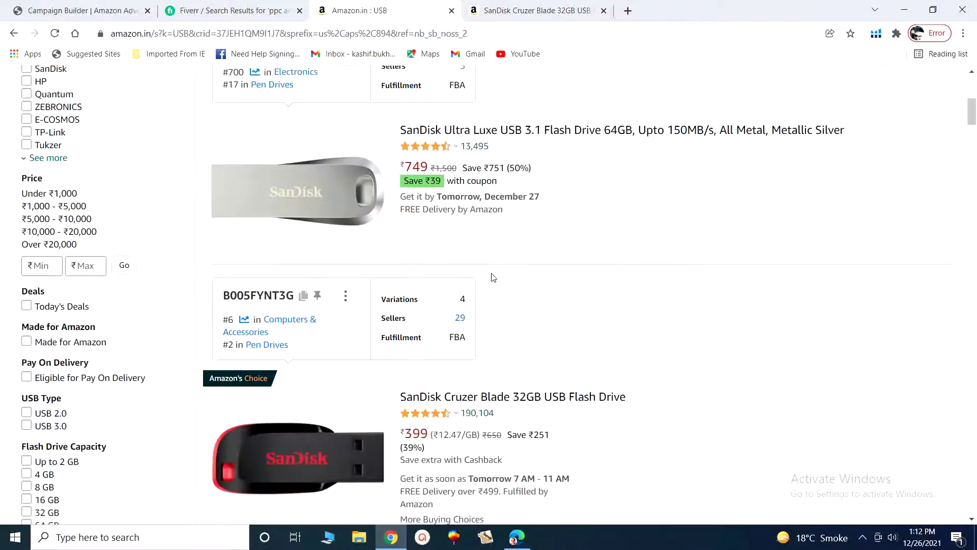
pyautogui.scroll(-5, 493, 277)
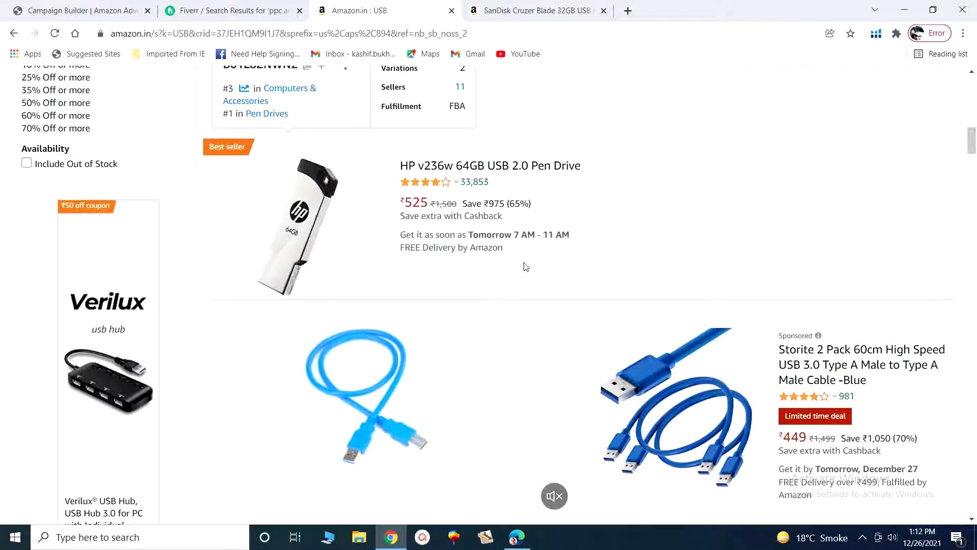
pyautogui.scroll(3, 523, 266)
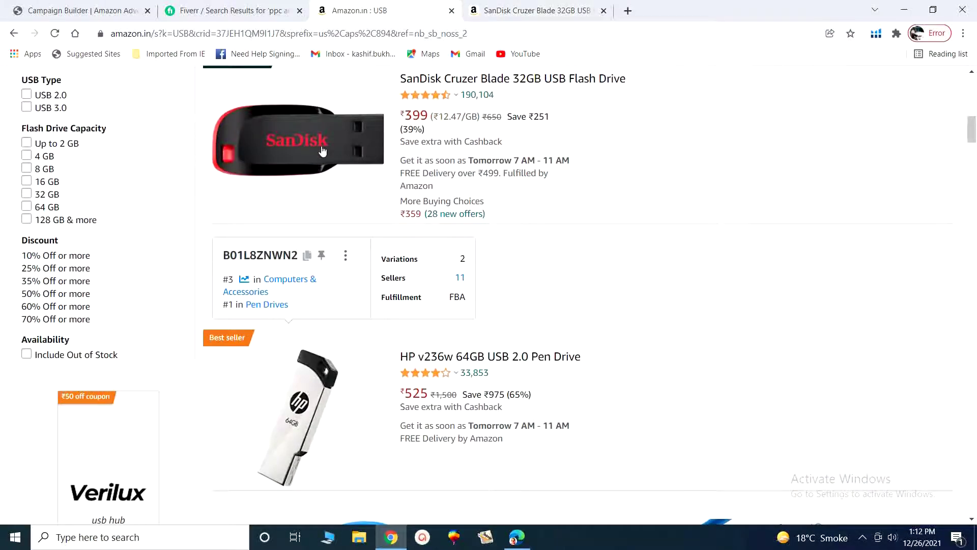
pyautogui.scroll(1, 403, 156)
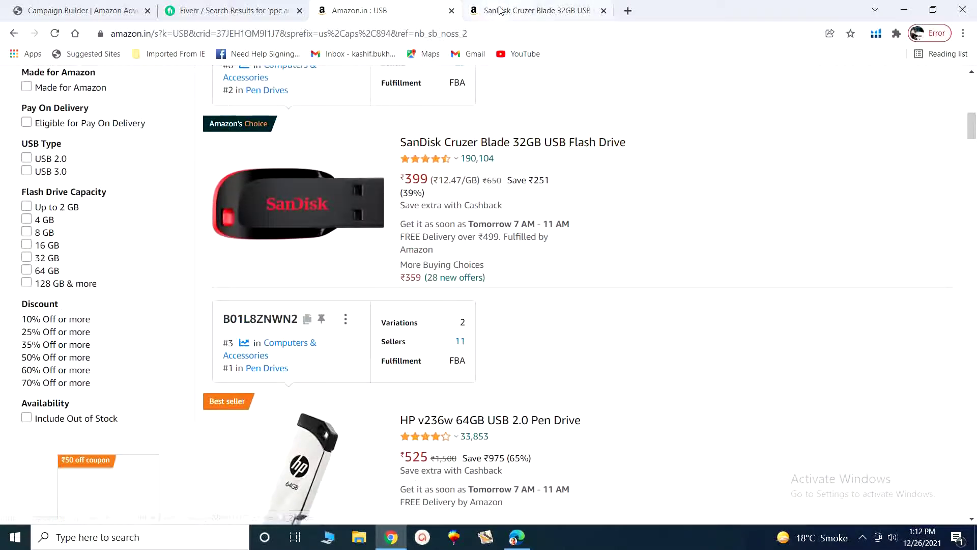
# Step: Examine the sponsored XECH pen drive ads below the product details and the seller offers on the SanDisk Cruzer Blade listing
pyautogui.click(532, 10)
pyautogui.scroll(5, 383, 162)
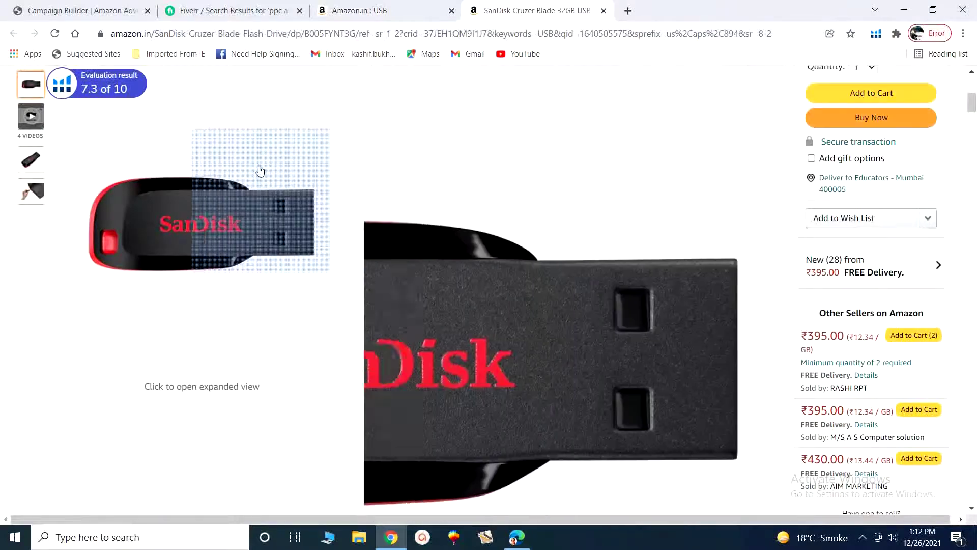
pyautogui.scroll(6, 709, 135)
pyautogui.scroll(-5, 718, 143)
pyautogui.scroll(-7, 718, 143)
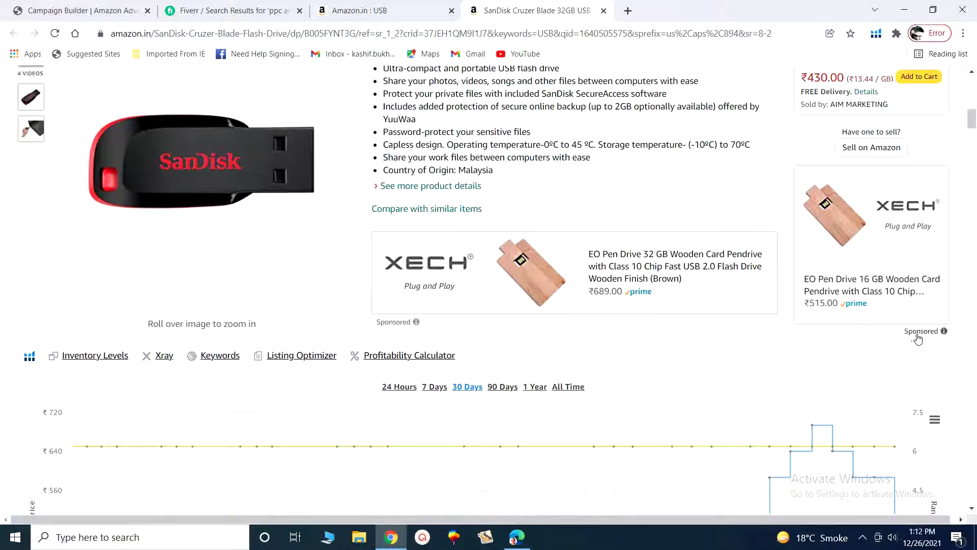
pyautogui.moveTo(609, 450)
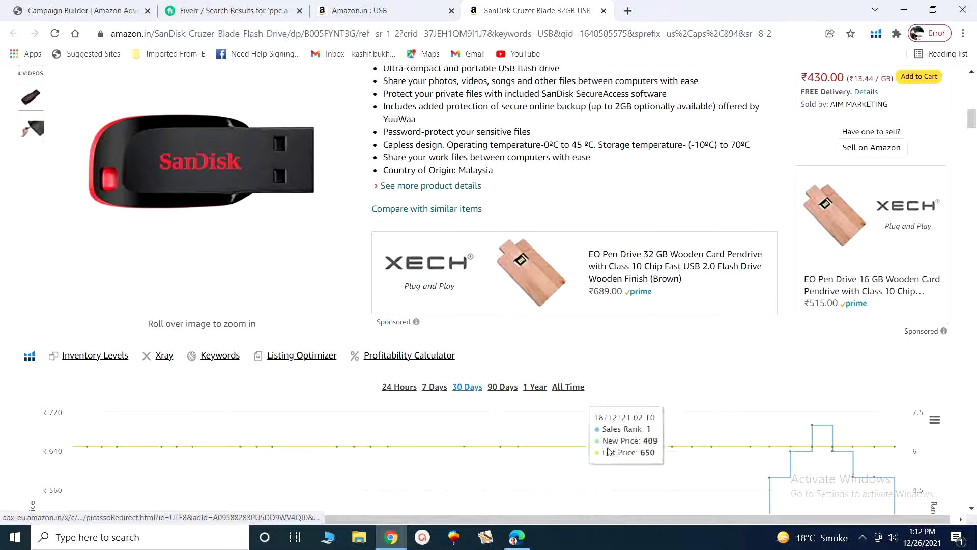
# Step: Highlight the Sponsored Display campaign type in Campaign Builder and compare it with the XECH ads on the SanDisk listing
pyautogui.click(67, 10)
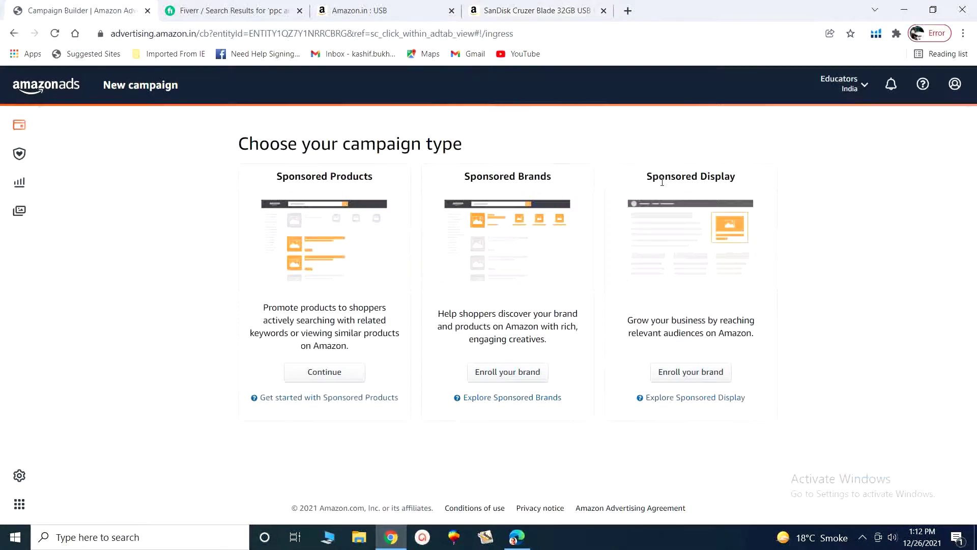
pyautogui.moveTo(737, 179); pyautogui.dragTo(650, 176)
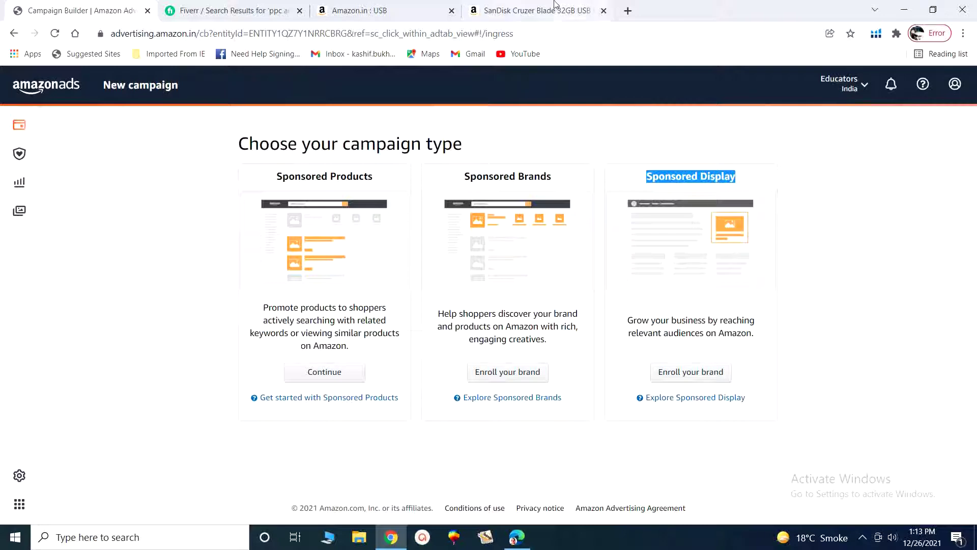
pyautogui.click(527, 6)
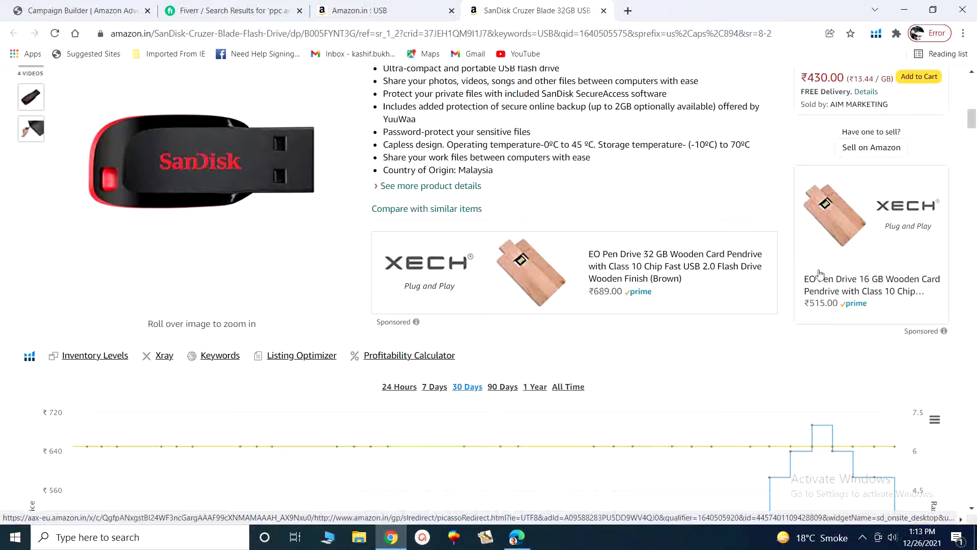
pyautogui.moveTo(584, 469)
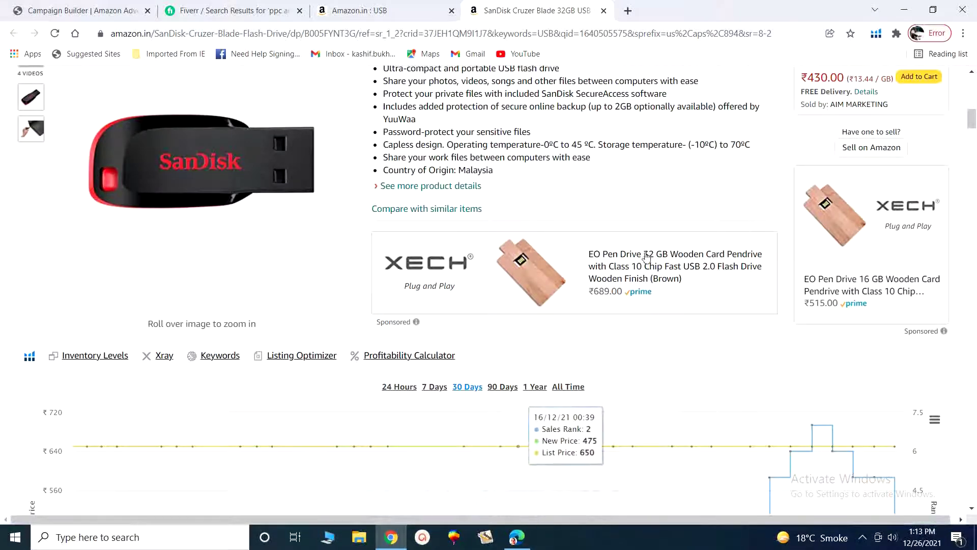
# Step: View the title area of the SanDisk listing and compare it with the same product's entry in the USB search results
pyautogui.scroll(5, 585, 443)
pyautogui.scroll(7, 644, 252)
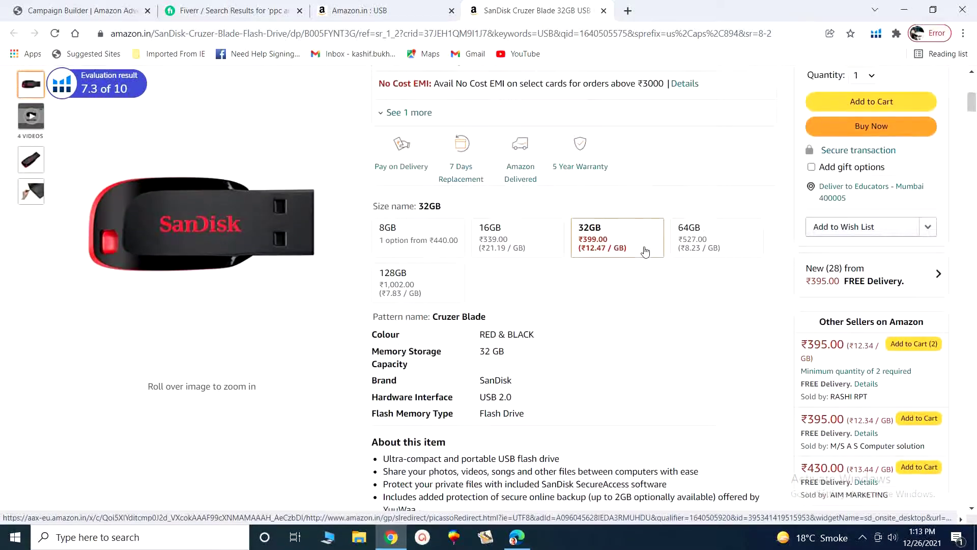
pyautogui.scroll(1, 645, 251)
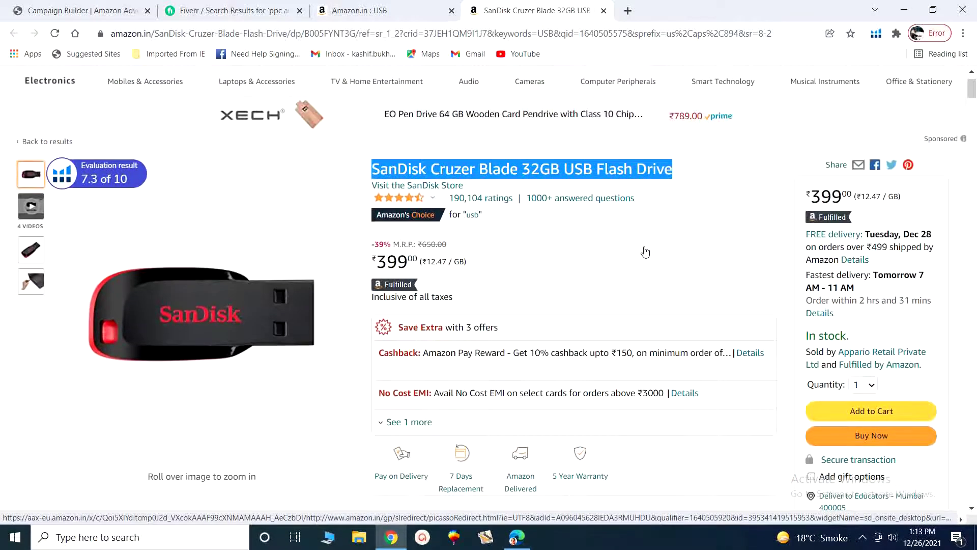
pyautogui.click(336, 10)
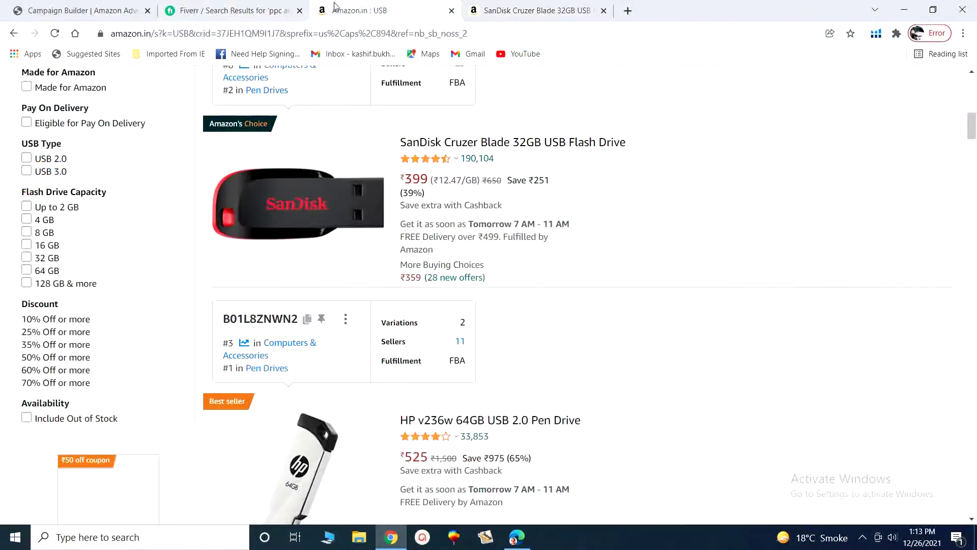
pyautogui.scroll(4, 548, 237)
pyautogui.scroll(-3, 548, 236)
pyautogui.scroll(-2, 548, 236)
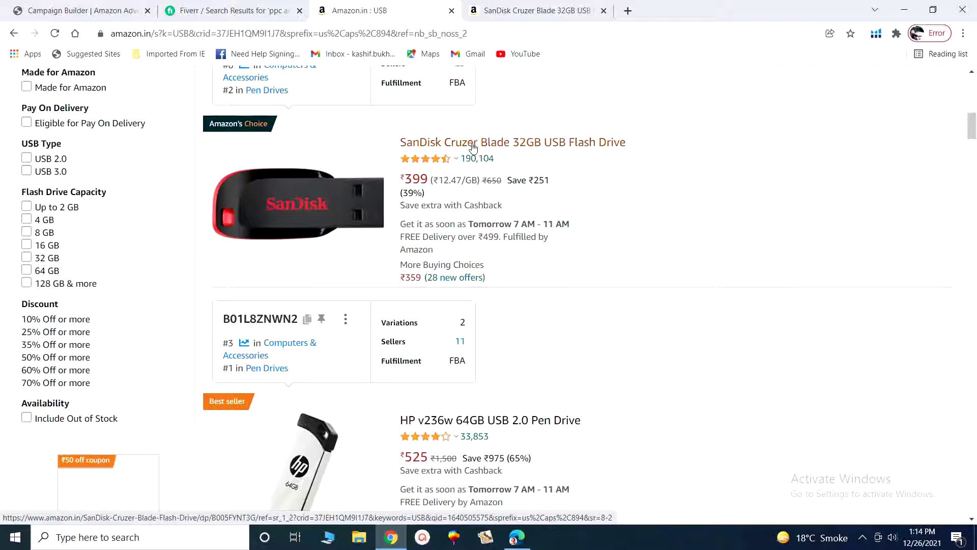
# Step: Review the SanDisk listing from its title to the sponsored XECH ads, and recheck Sponsored Display in Campaign Builder
pyautogui.click(507, 15)
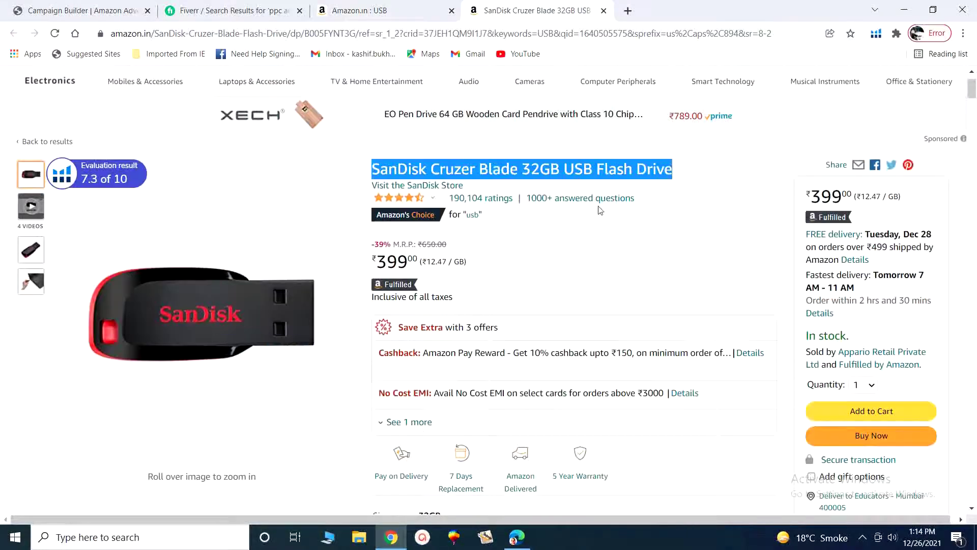
pyautogui.scroll(-3, 614, 185)
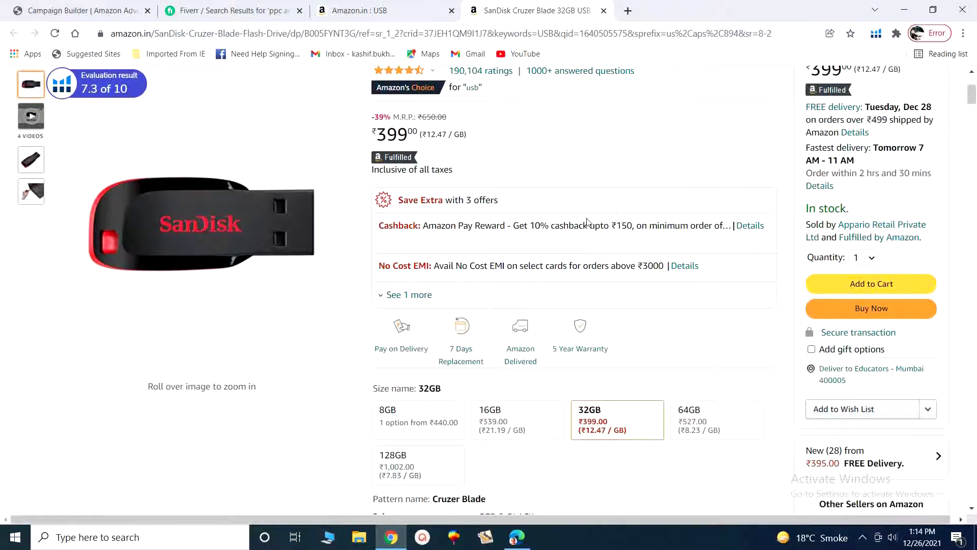
pyautogui.scroll(-8, 510, 253)
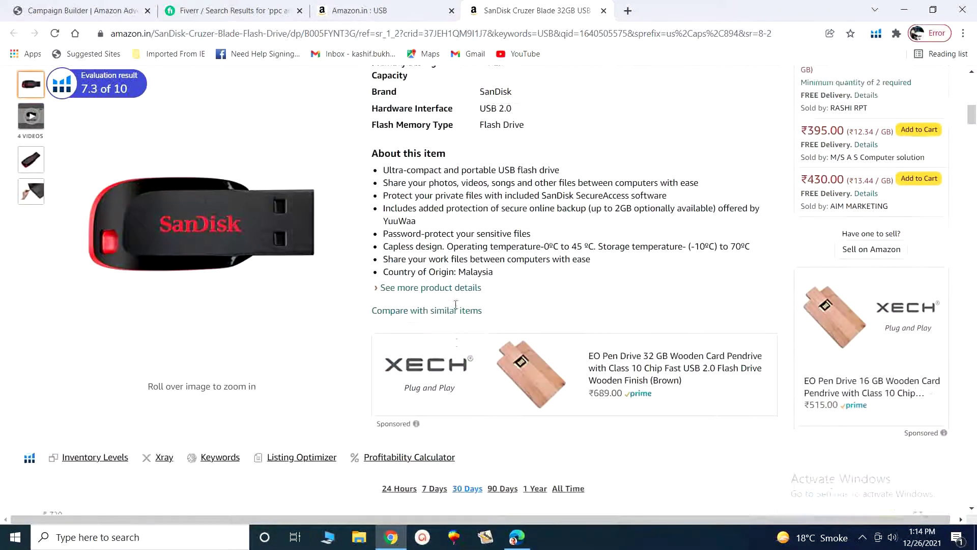
pyautogui.scroll(2, 456, 307)
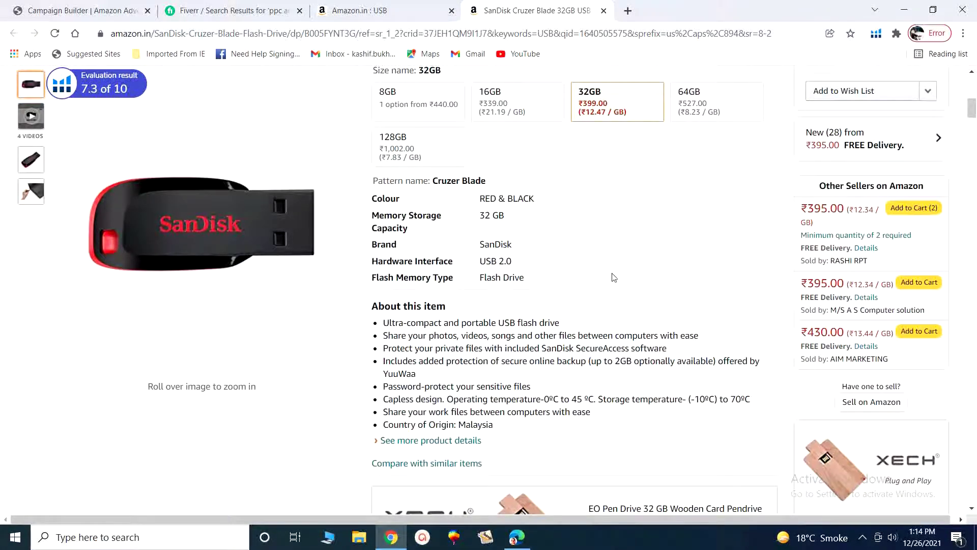
pyautogui.scroll(-3, 735, 302)
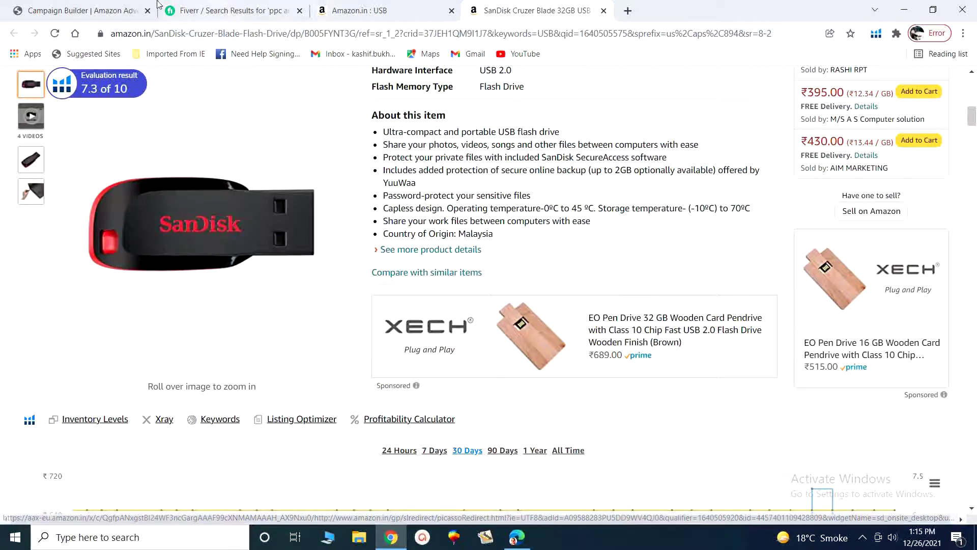
pyautogui.click(77, 10)
pyautogui.click(671, 181)
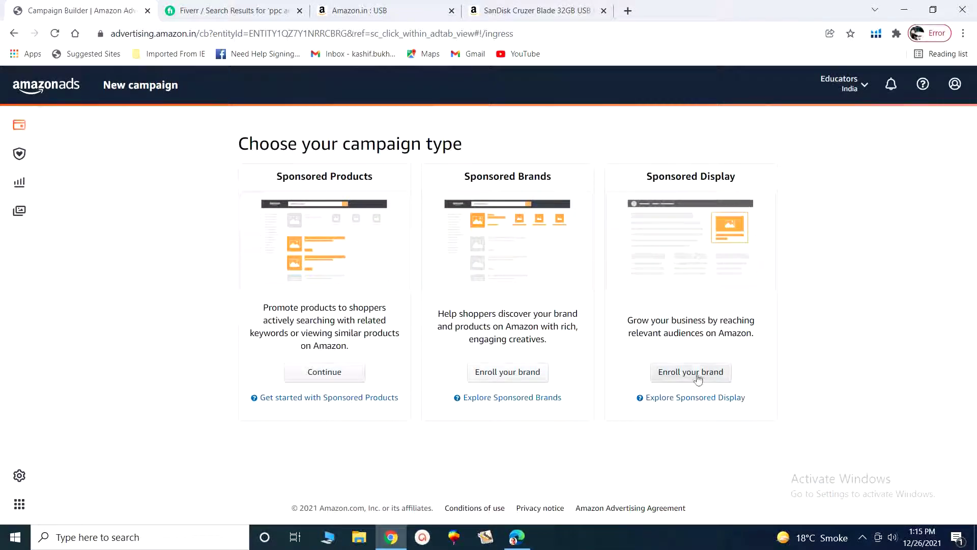
# Step: Read the PPC Campaign Targeting Types, Automatic and Manual, on page 5 of the PDF in Edge
pyautogui.click(525, 536)
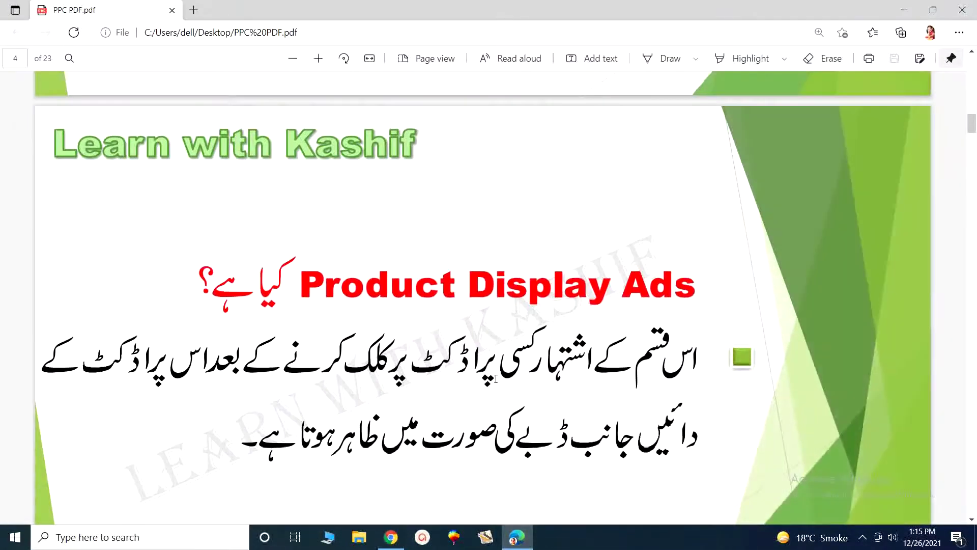
pyautogui.scroll(-10, 499, 381)
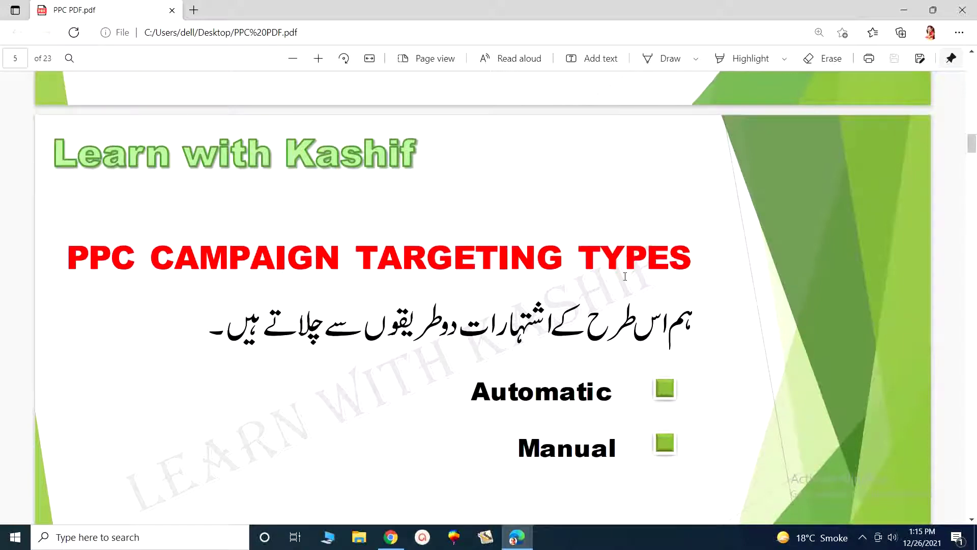
pyautogui.scroll(-1, 625, 276)
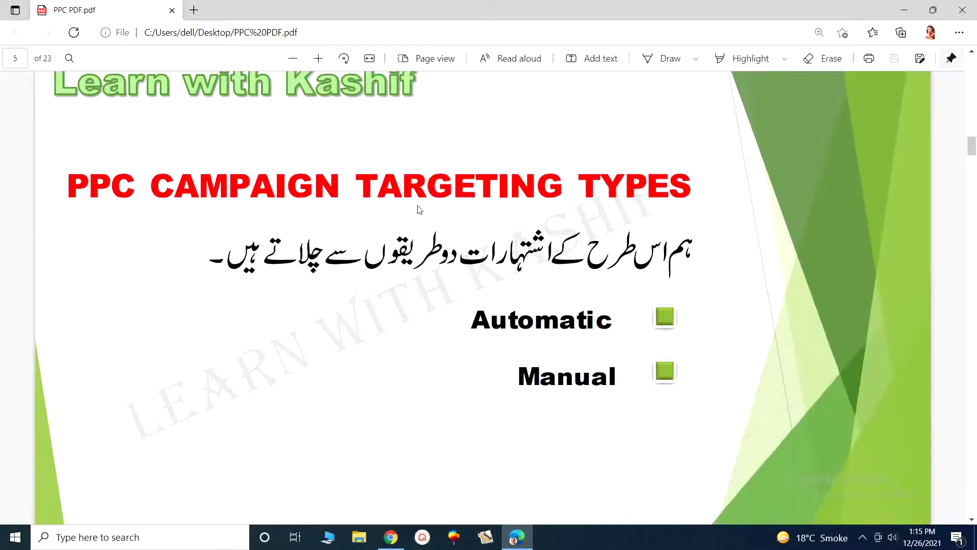
pyautogui.scroll(1, 588, 199)
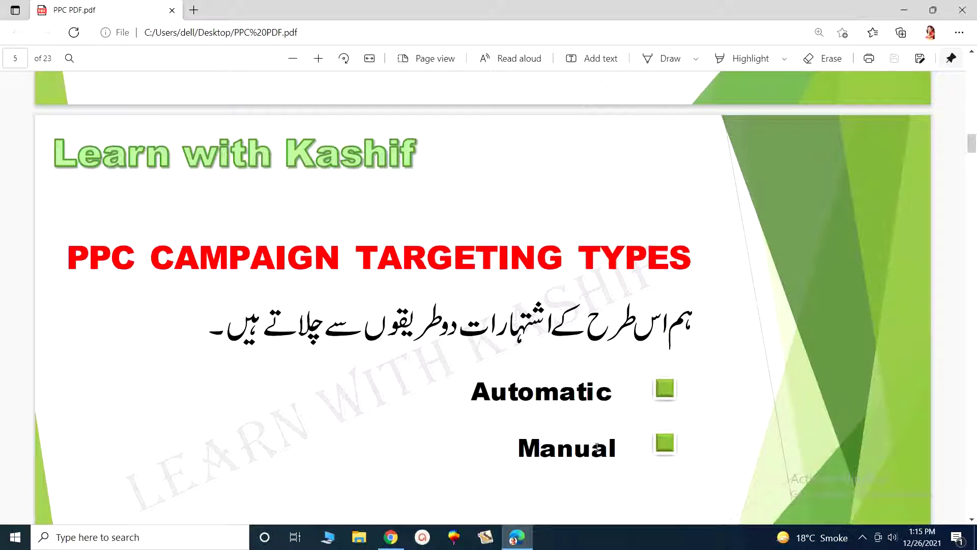
# Step: Read the description of the Automatic targeting method on page 6 of the PDF
pyautogui.scroll(-9, 597, 448)
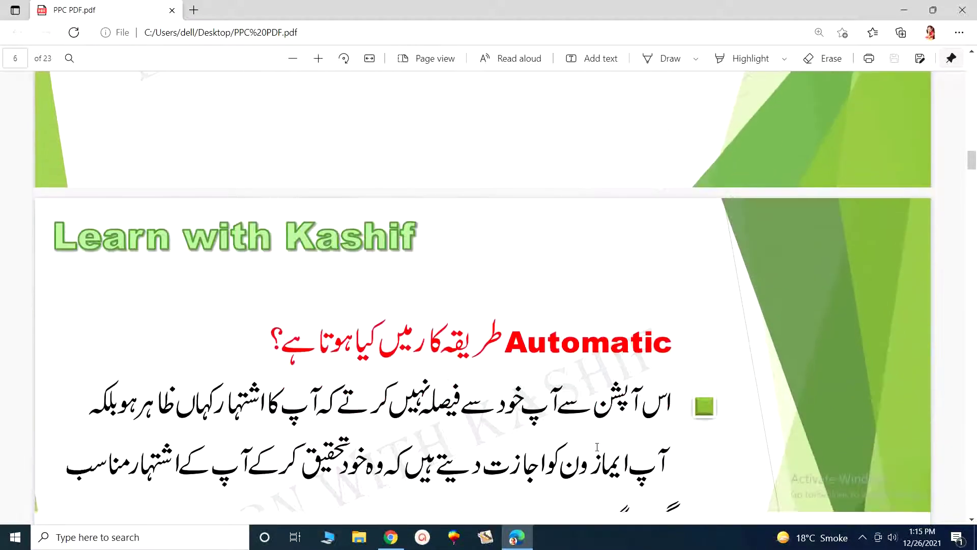
pyautogui.scroll(-1, 597, 448)
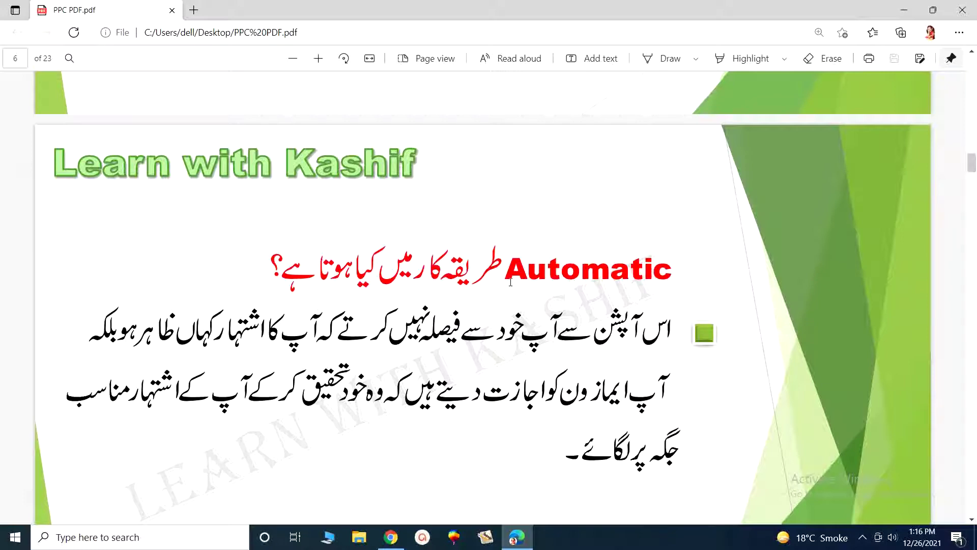
pyautogui.scroll(-1, 510, 282)
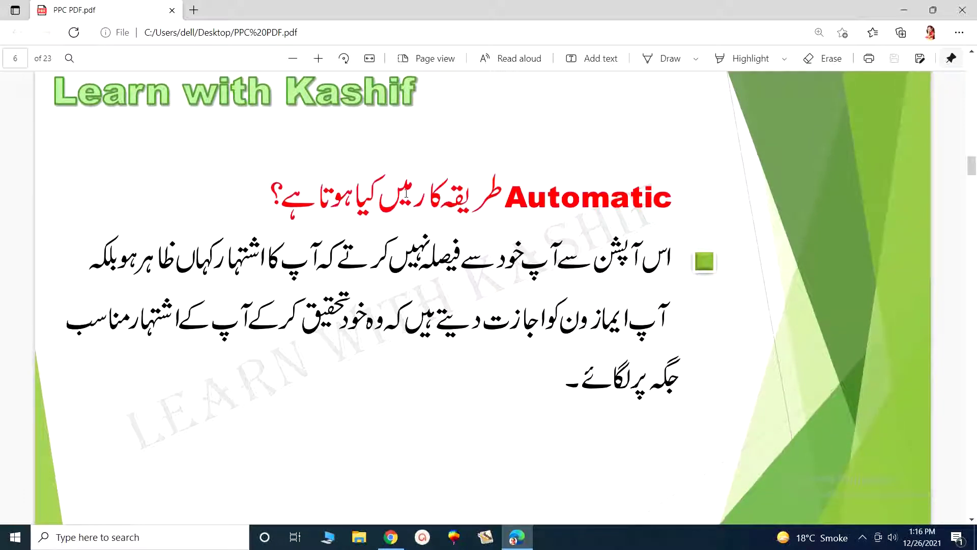